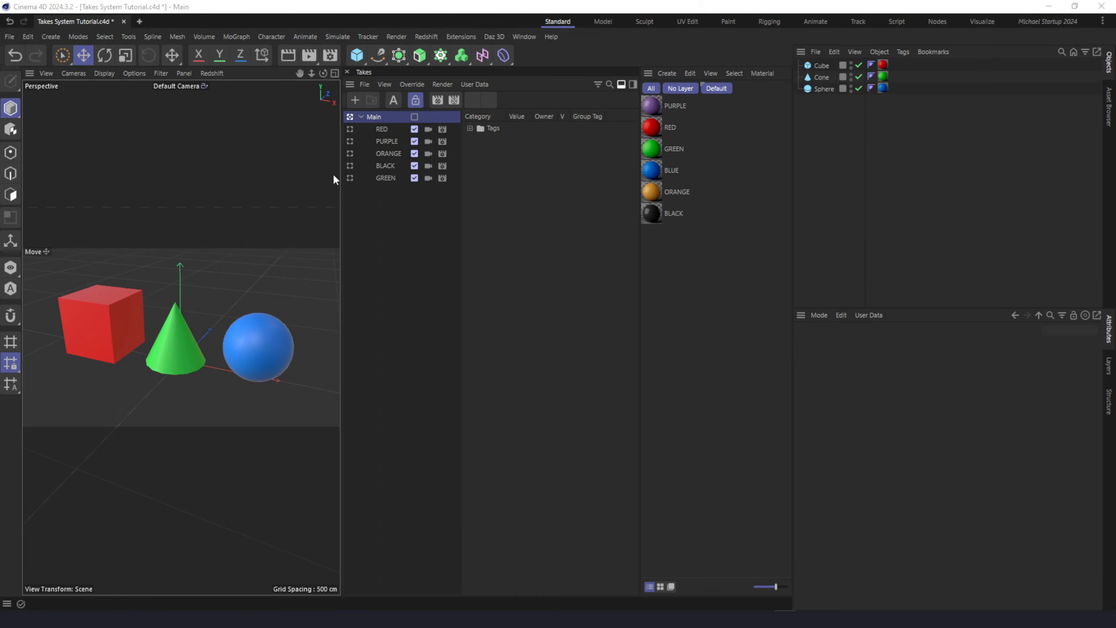
Activate the RED, PURPLE, ORANGE, BLACK and GREEN takes one after another to examine their material overrides.
click(351, 128)
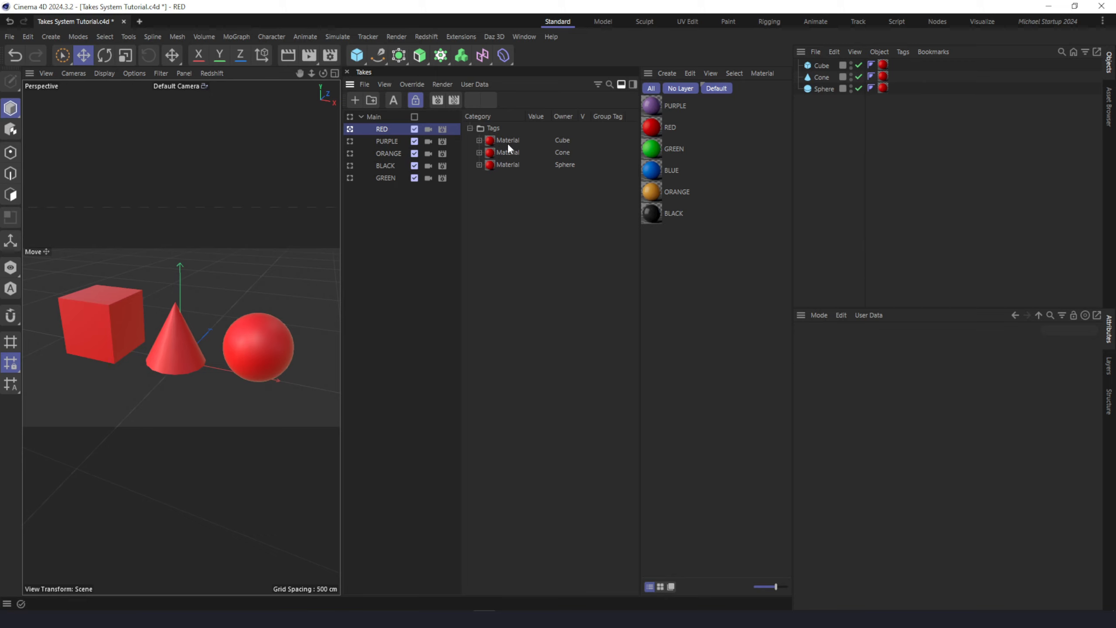
click(350, 141)
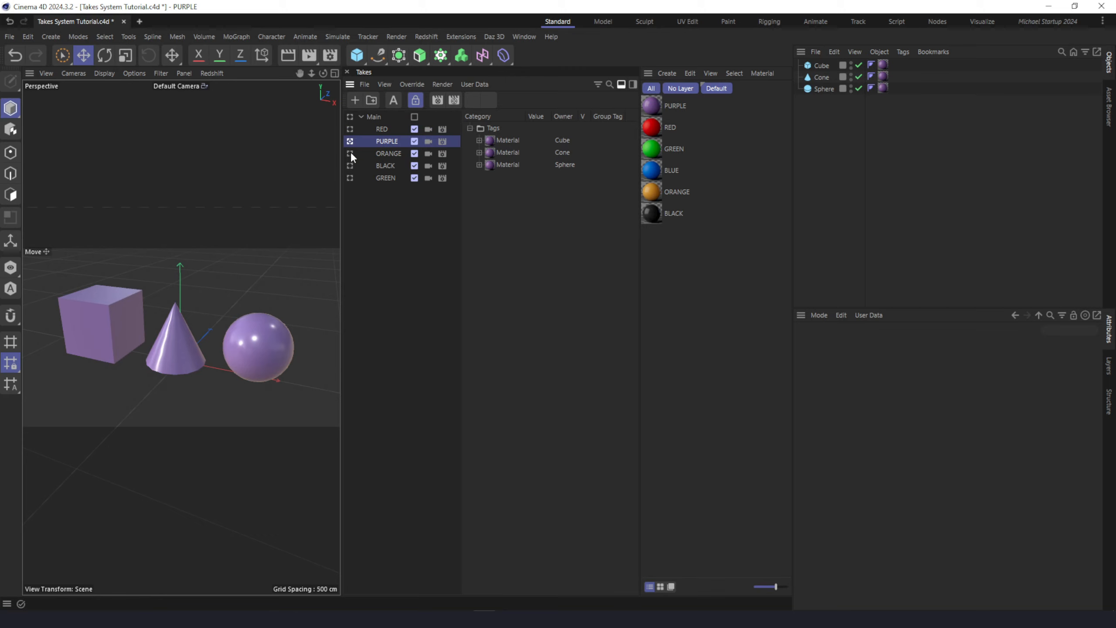
click(350, 154)
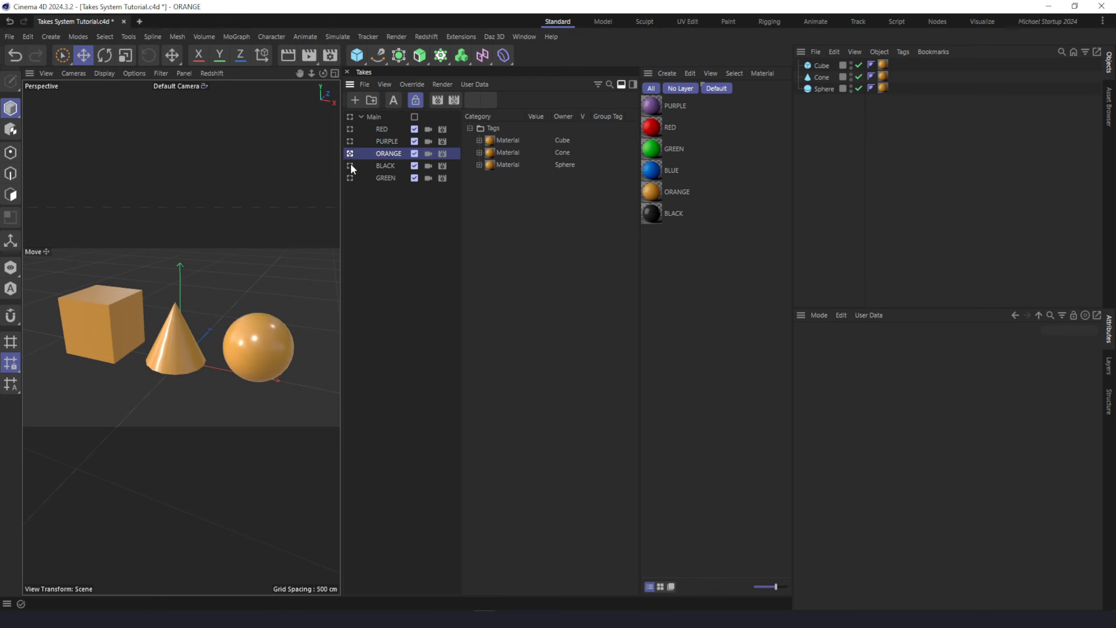
click(350, 166)
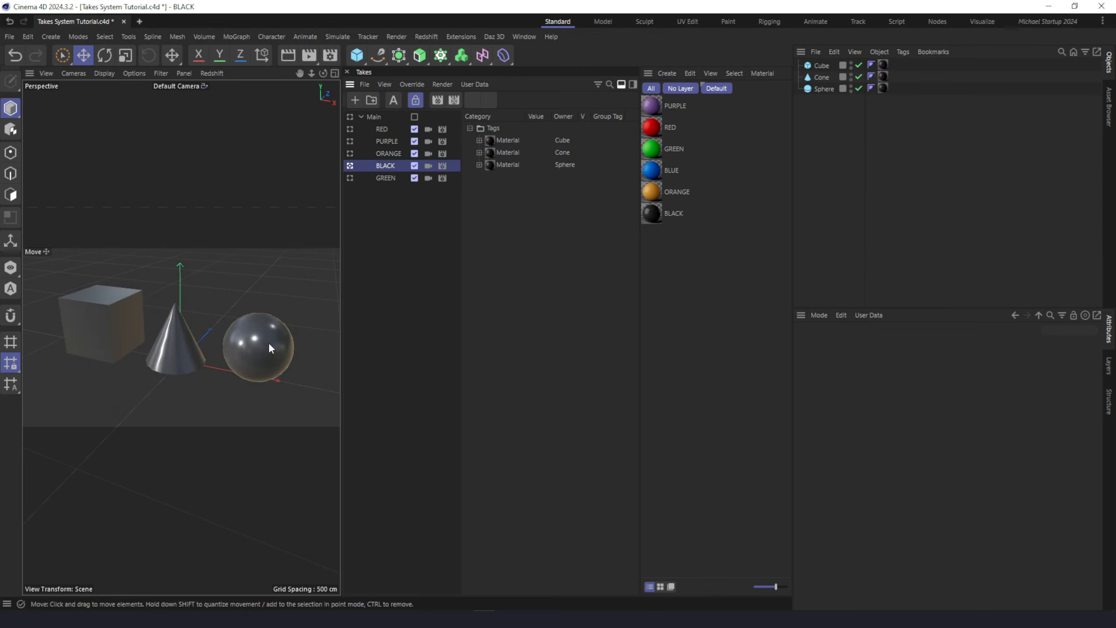
click(350, 177)
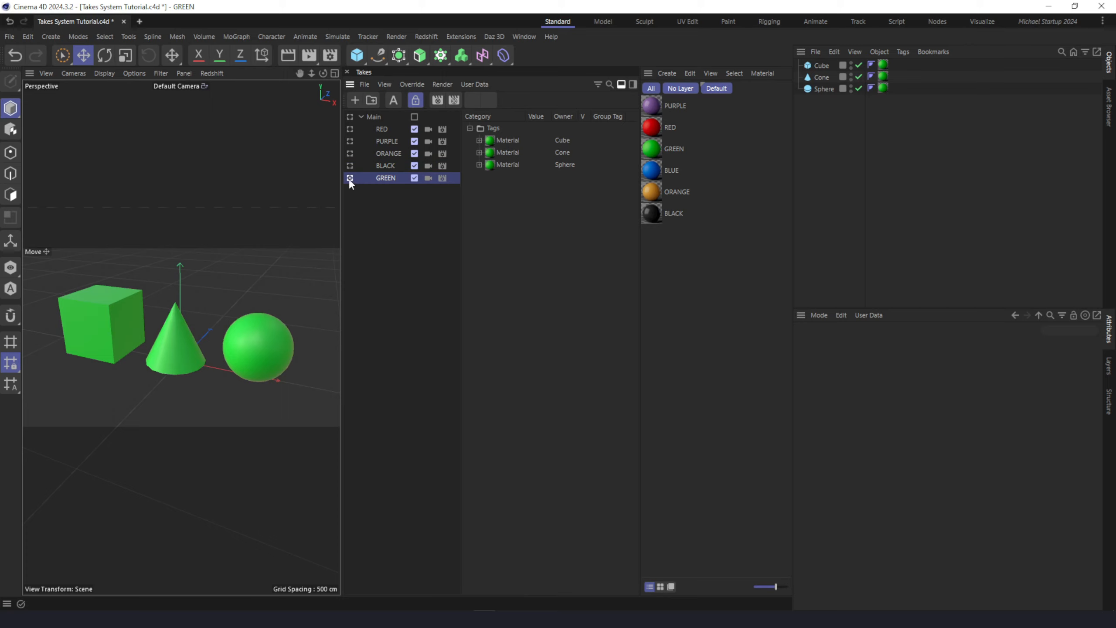
click(429, 241)
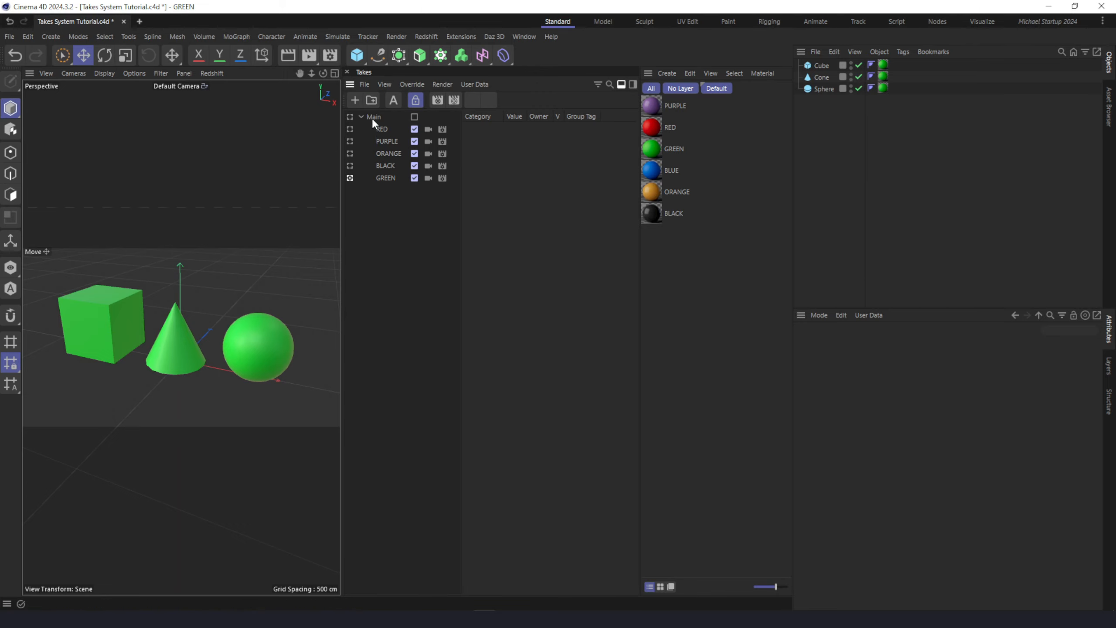
Render all marked takes to the Picture Viewer, look over the rendered images and close the viewer.
click(455, 101)
drag(575, 94, 401, 100)
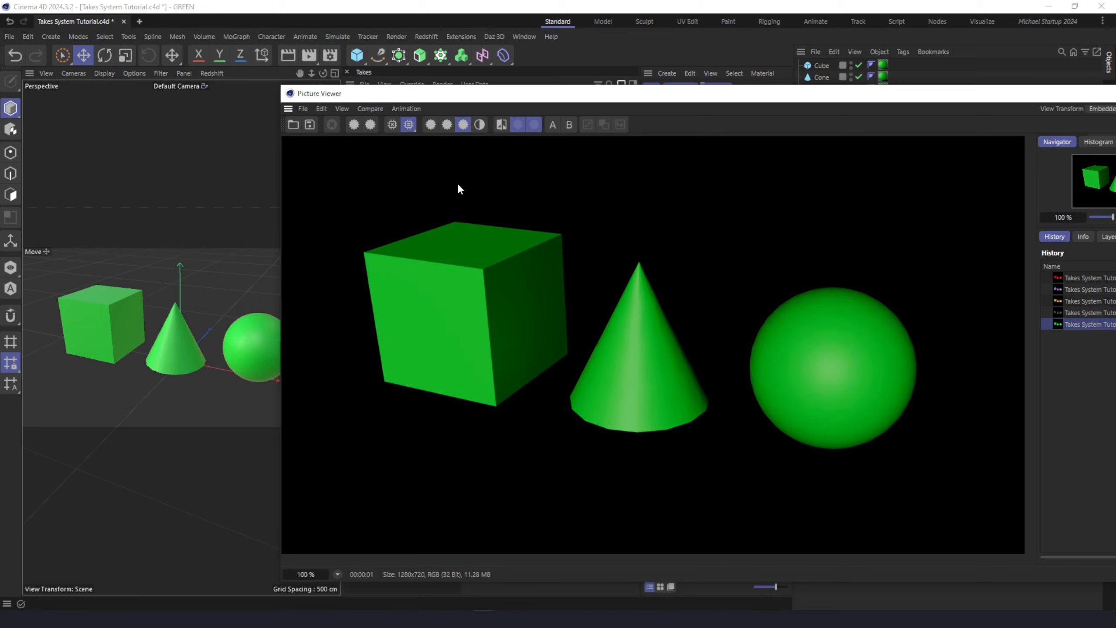
click(290, 94)
click(290, 96)
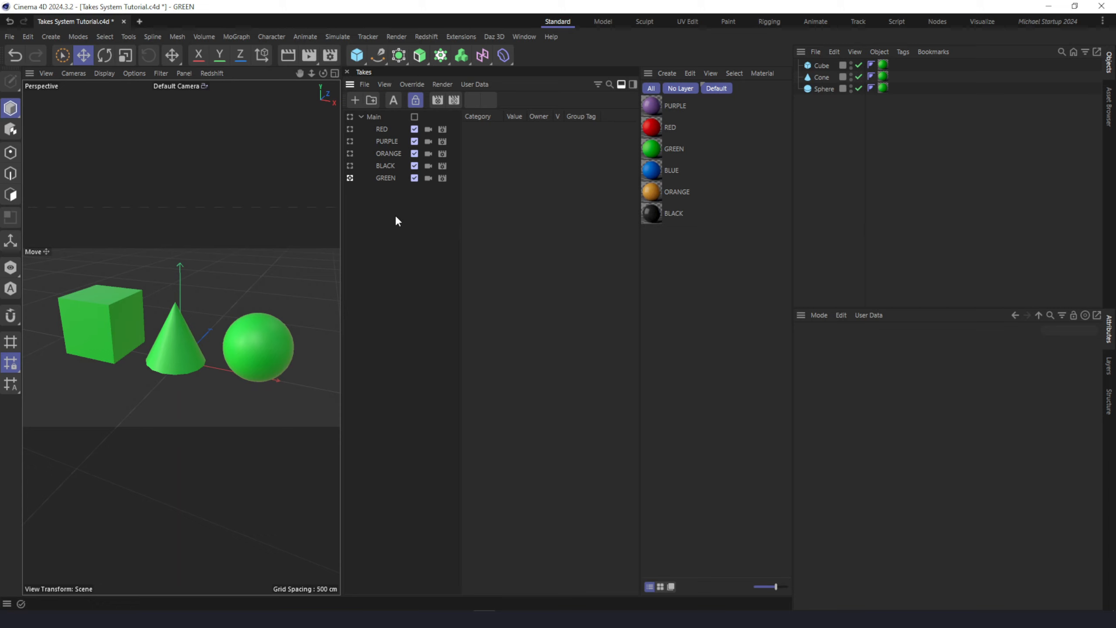
Cycle through the five color takes again, from RED to GREEN, to compare the objects' colors.
click(350, 129)
click(349, 142)
click(350, 153)
click(350, 166)
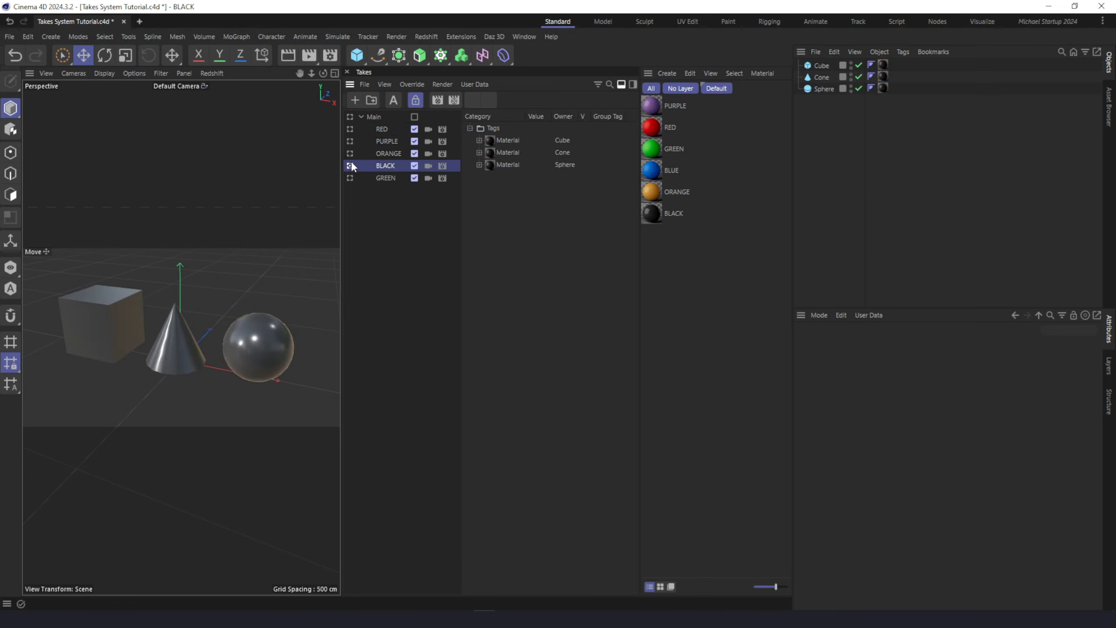
click(350, 178)
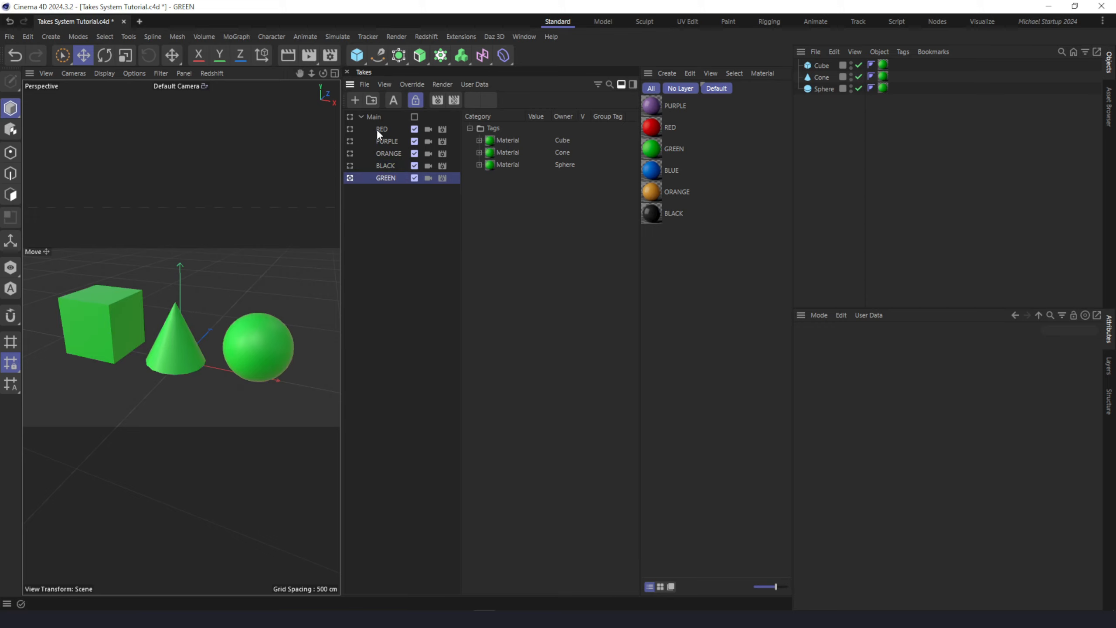
Delete all five color takes and add one new take under Main.
drag(385, 203, 384, 154)
key(Delete)
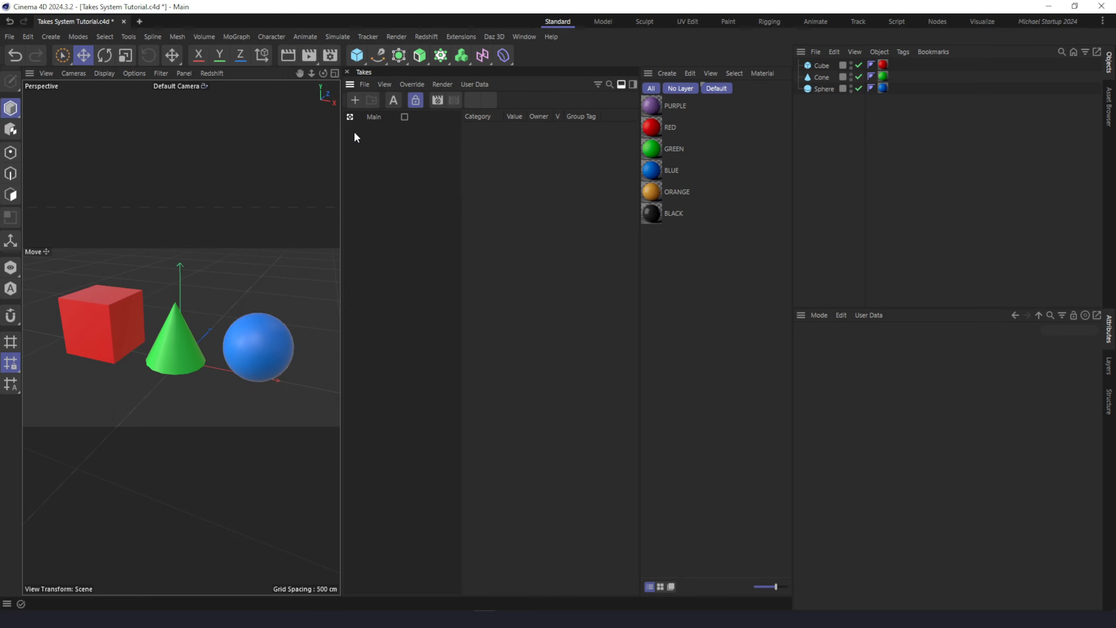
click(397, 116)
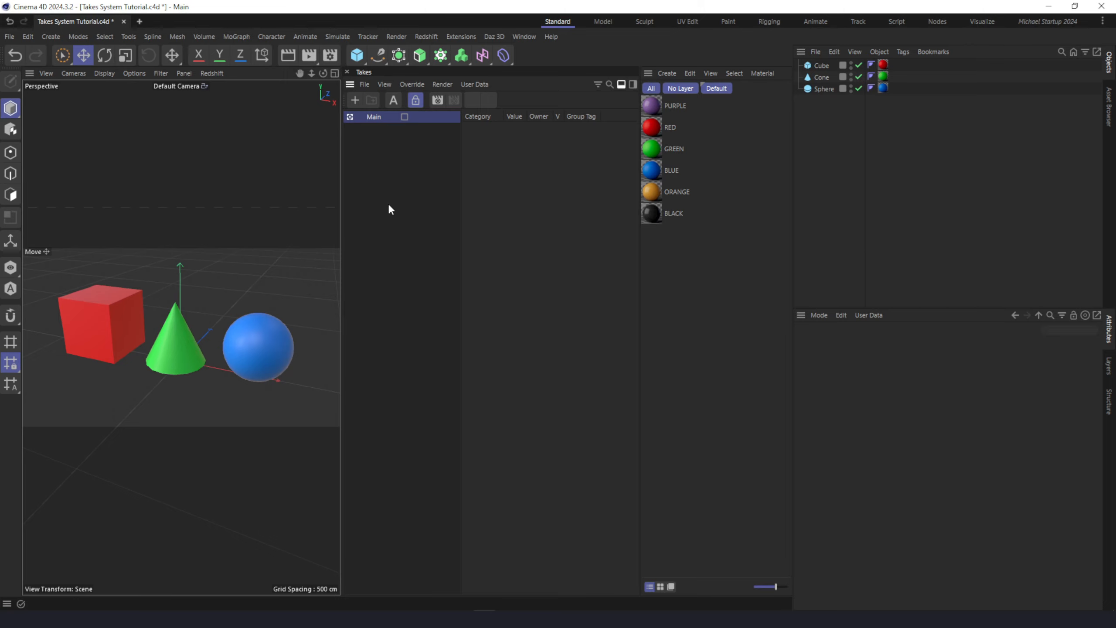
click(355, 97)
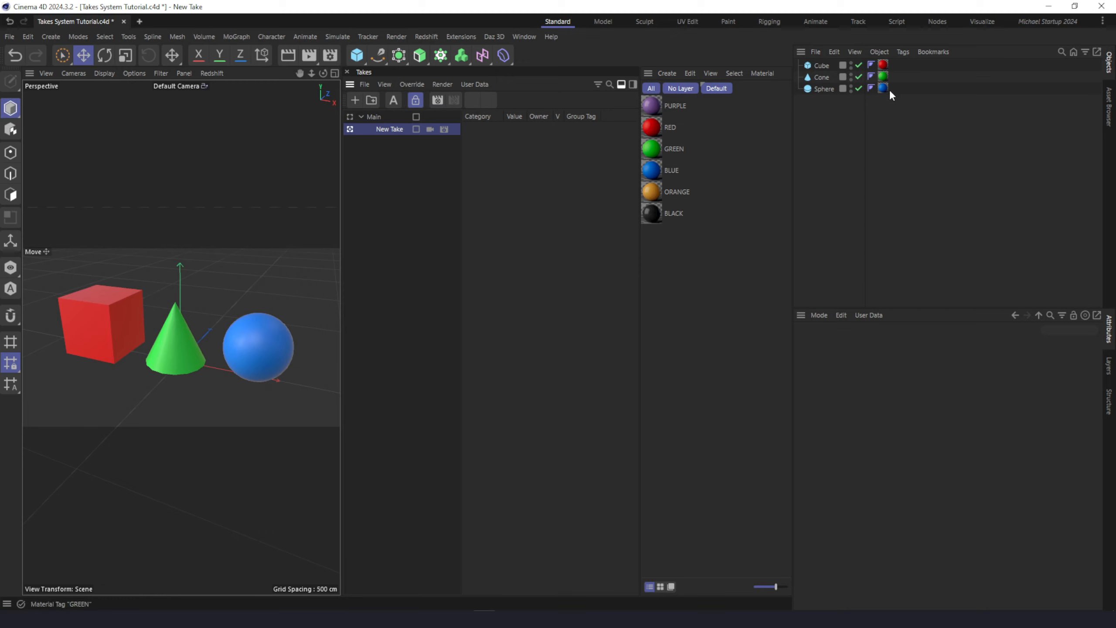
Override the Material parameter of the cube, cone and sphere material tags in the new take and expand its list of overrides.
drag(889, 99, 880, 57)
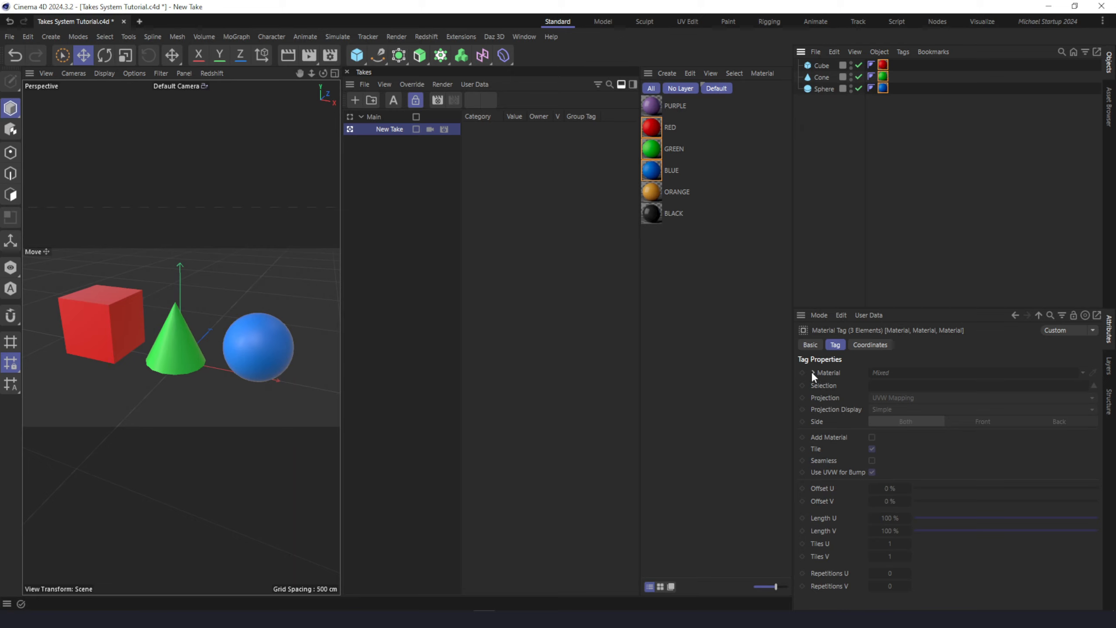
right_click(824, 371)
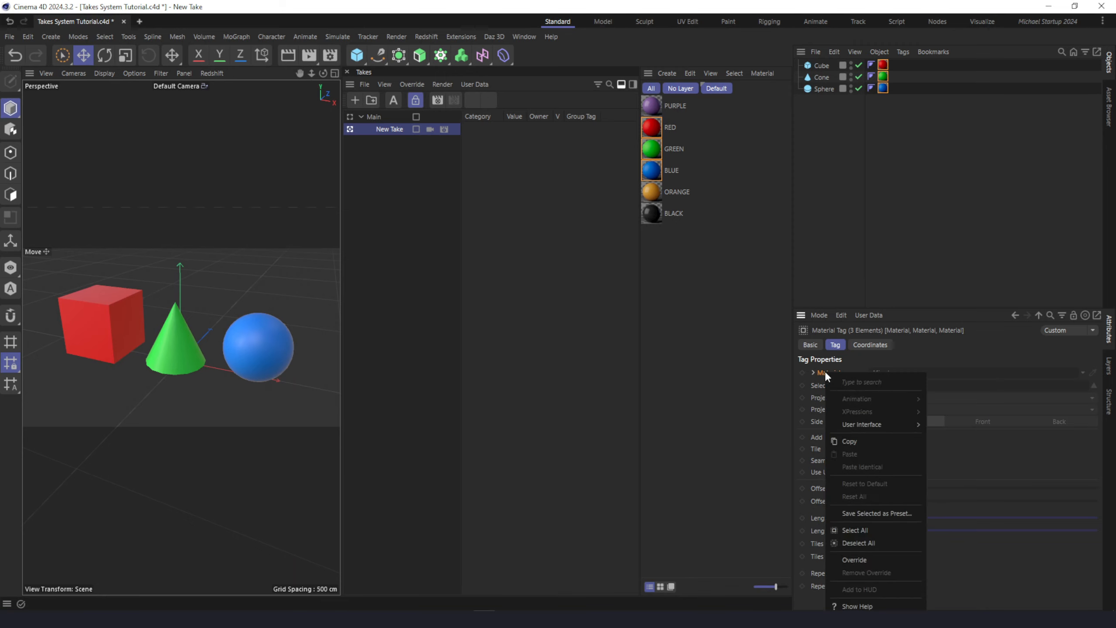
click(856, 560)
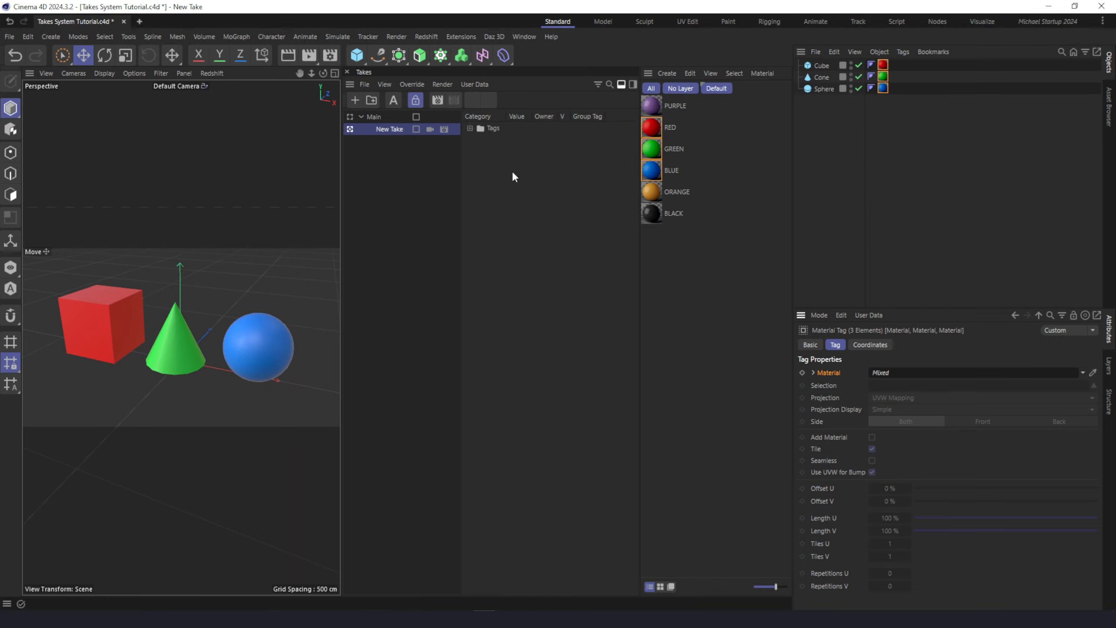
click(470, 128)
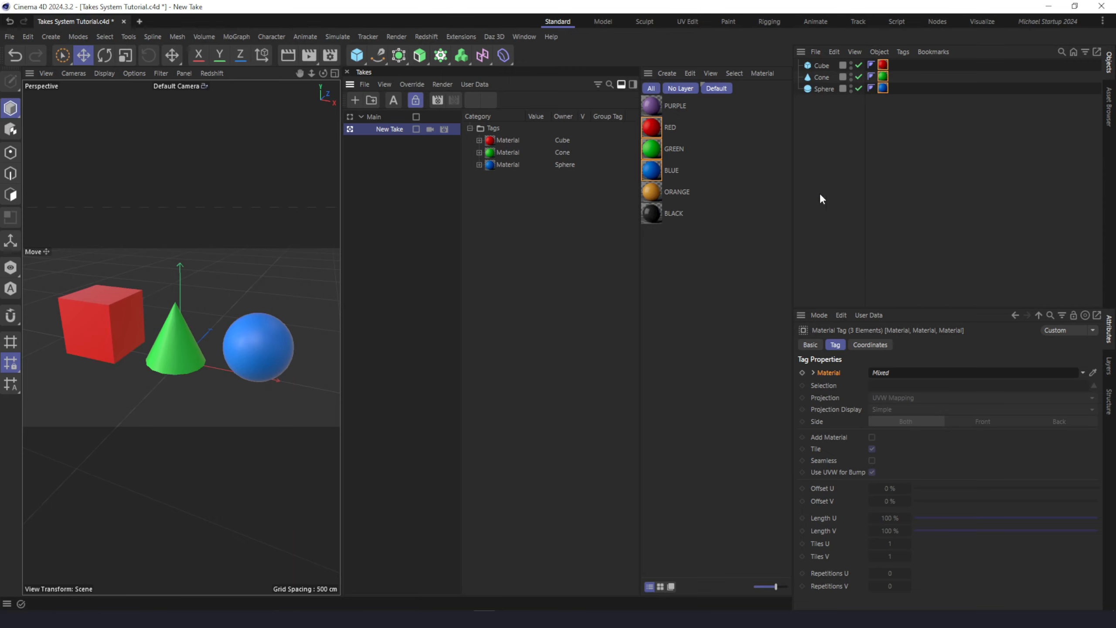
In the new take, assign PURPLE to the cube and sphere and BLACK to the cone, and compare it with Main.
click(875, 104)
click(882, 89)
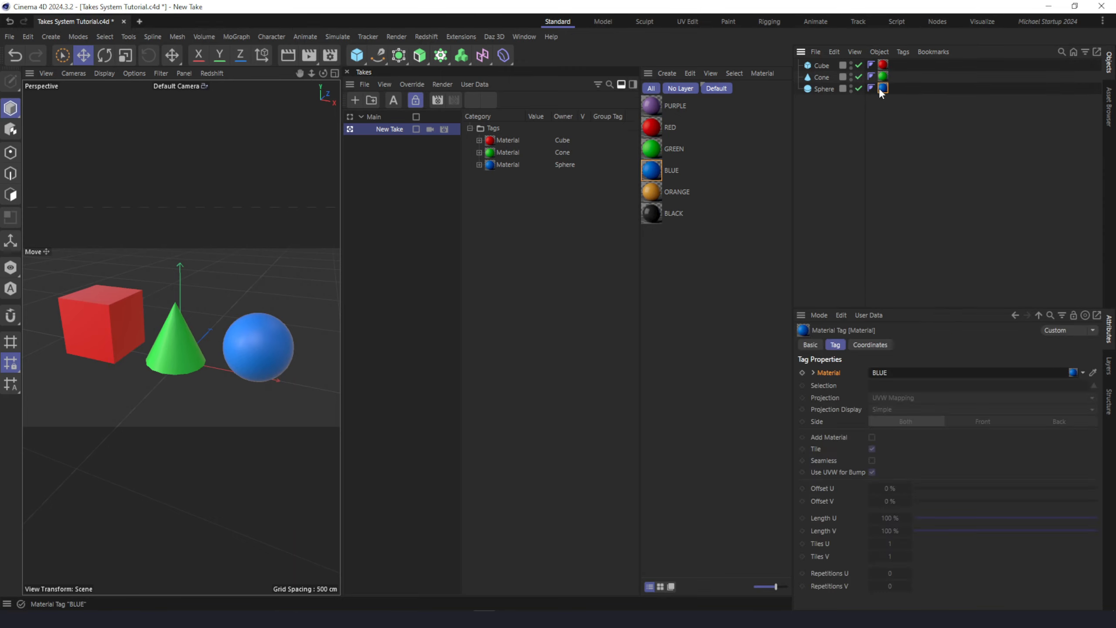
click(883, 78)
click(882, 66)
drag(669, 106, 905, 376)
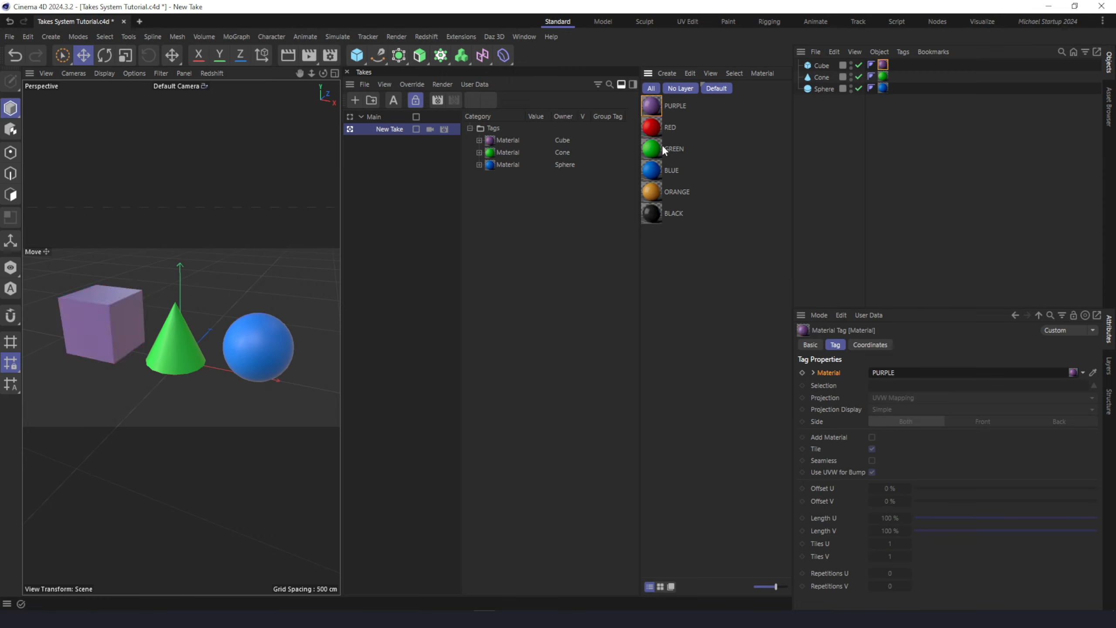
click(883, 76)
drag(651, 214, 913, 376)
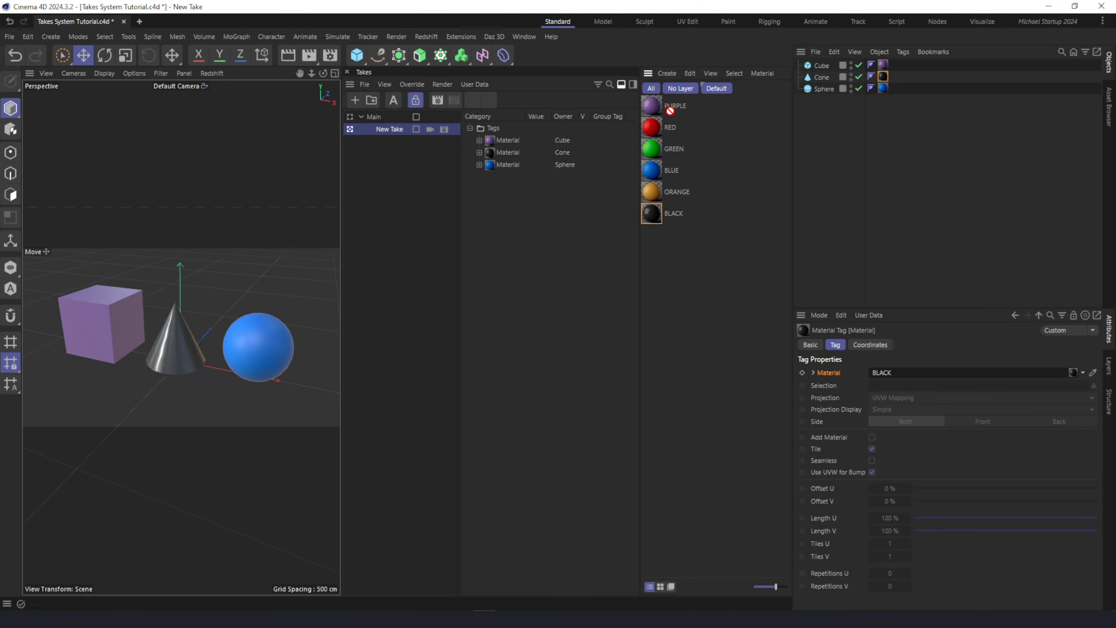
click(882, 88)
drag(651, 105, 911, 376)
click(908, 112)
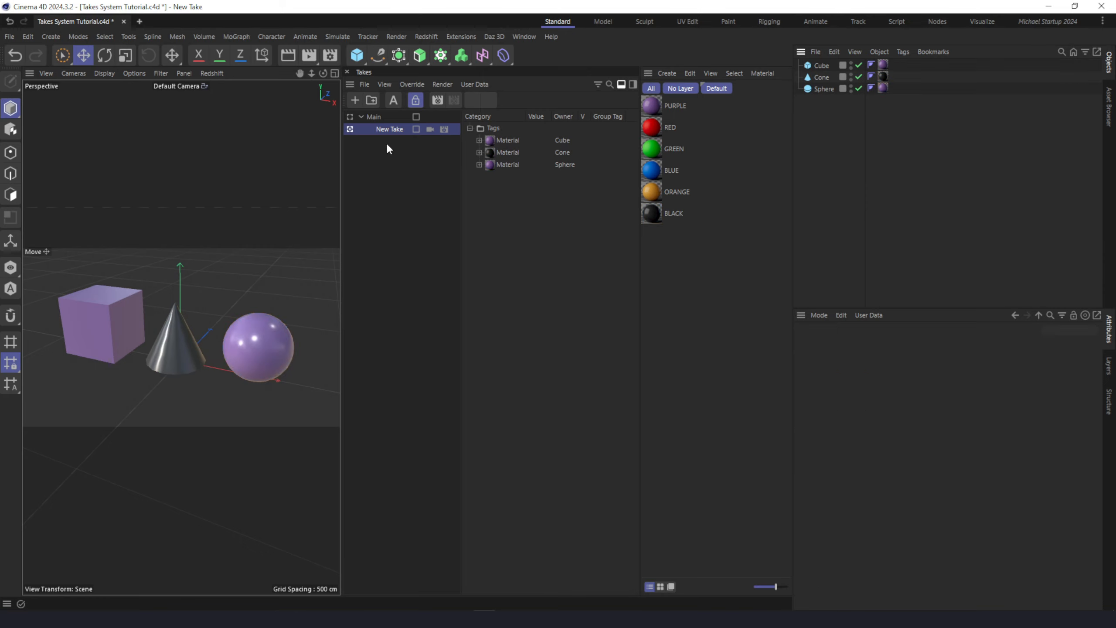
click(350, 117)
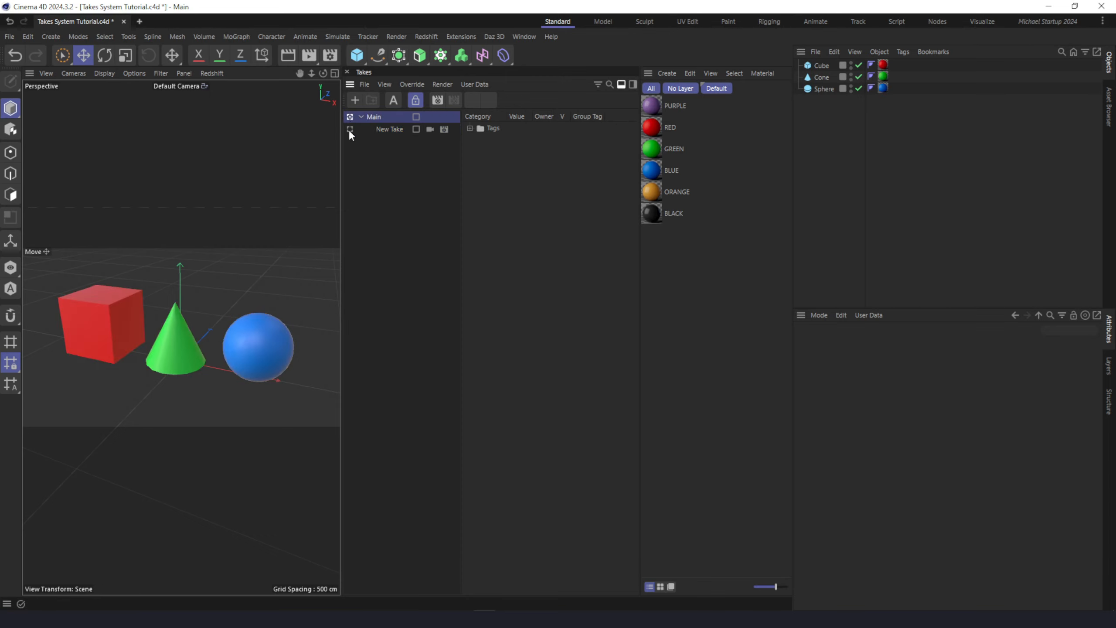
click(350, 129)
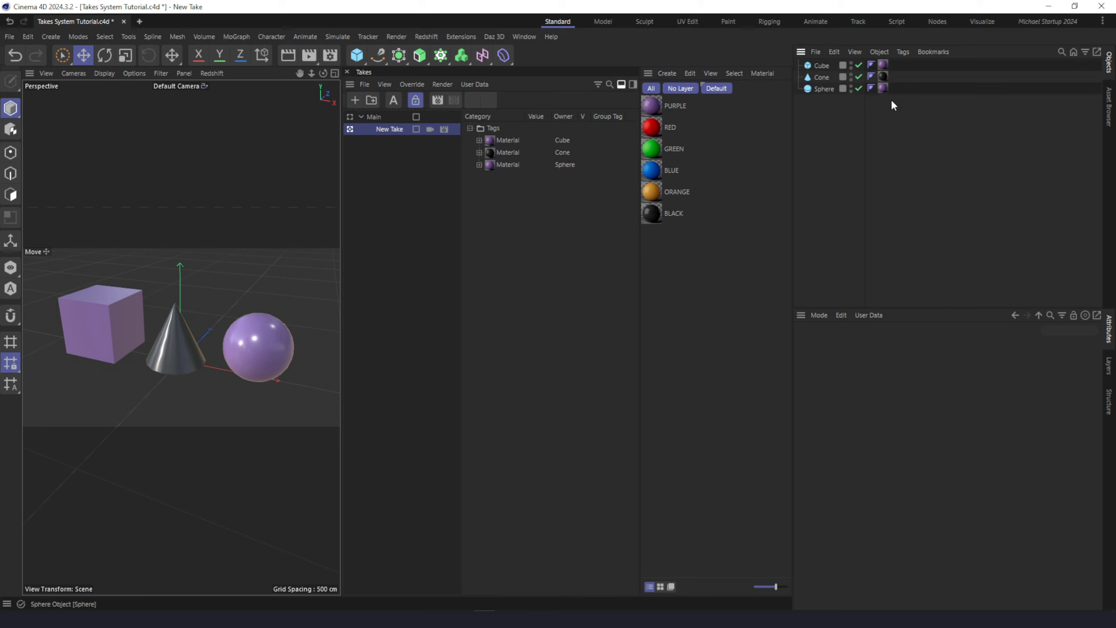
Set the material of all three objects' tags to PURPLE in the new take and rename the take PURPLE.
drag(900, 111, 881, 62)
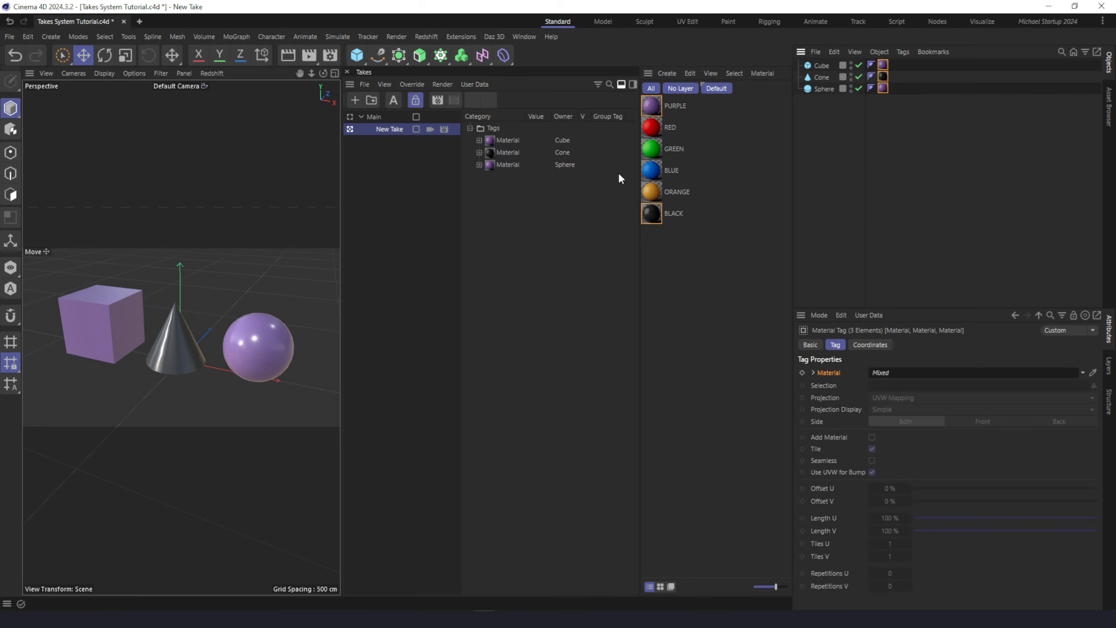
drag(652, 106, 894, 372)
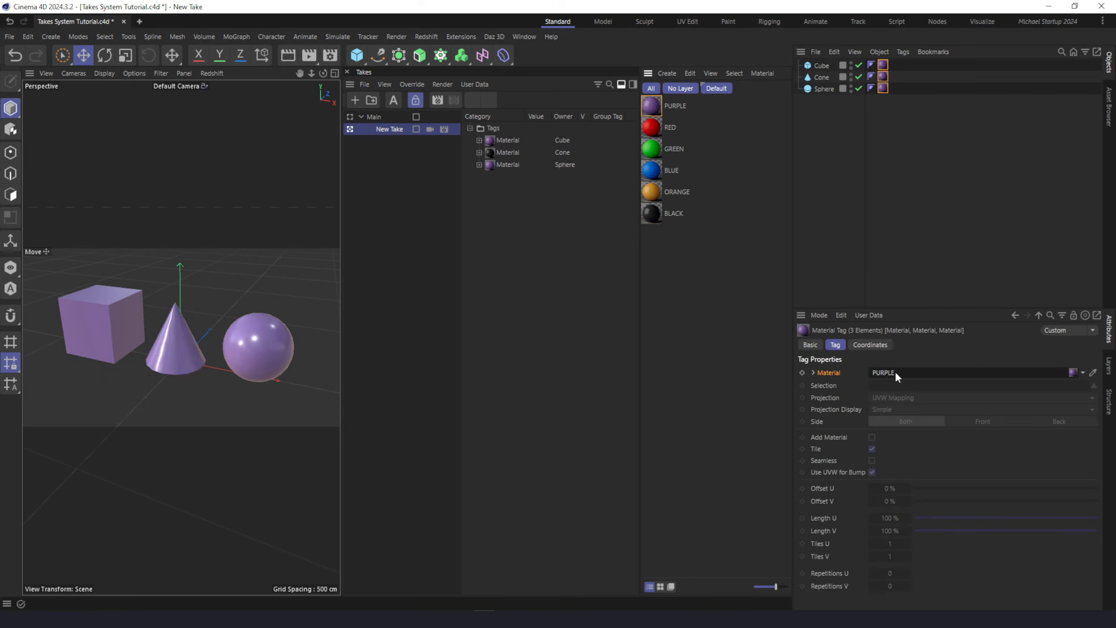
click(896, 187)
double_click(385, 129)
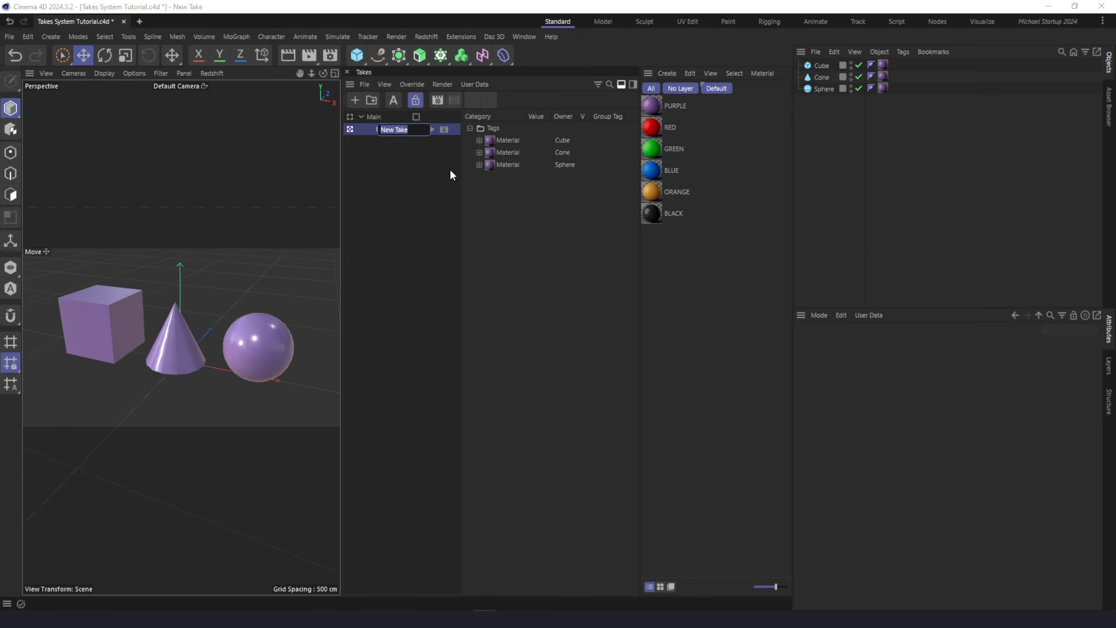
text(PURPLE)
key(Return)
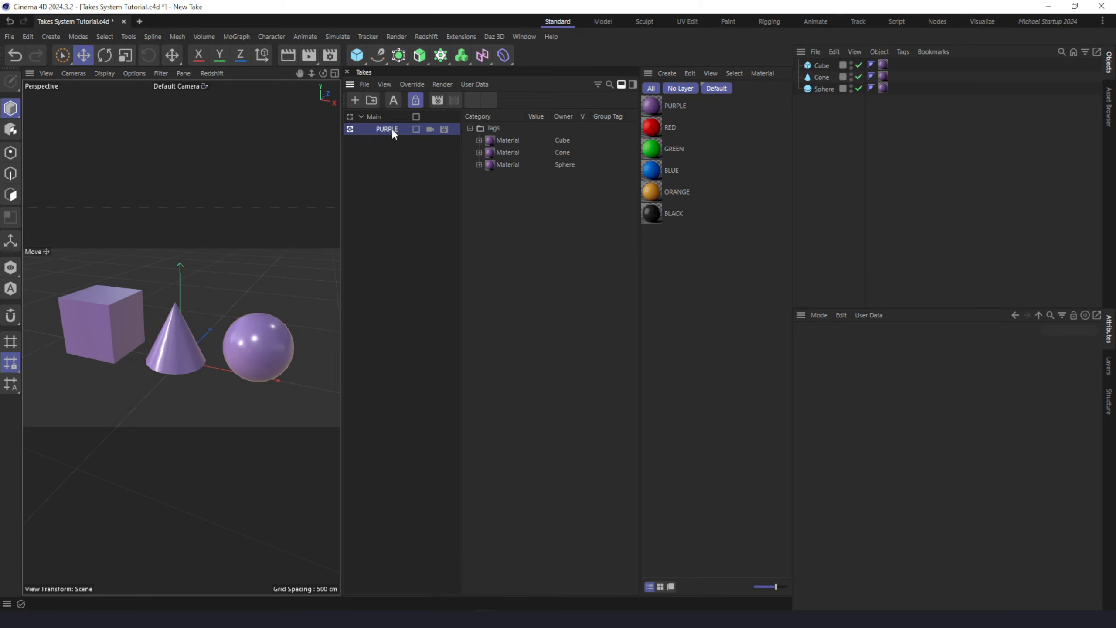
Duplicate the PURPLE take and name the copy ORANGE.
ctrl+drag(390, 141, 391, 139)
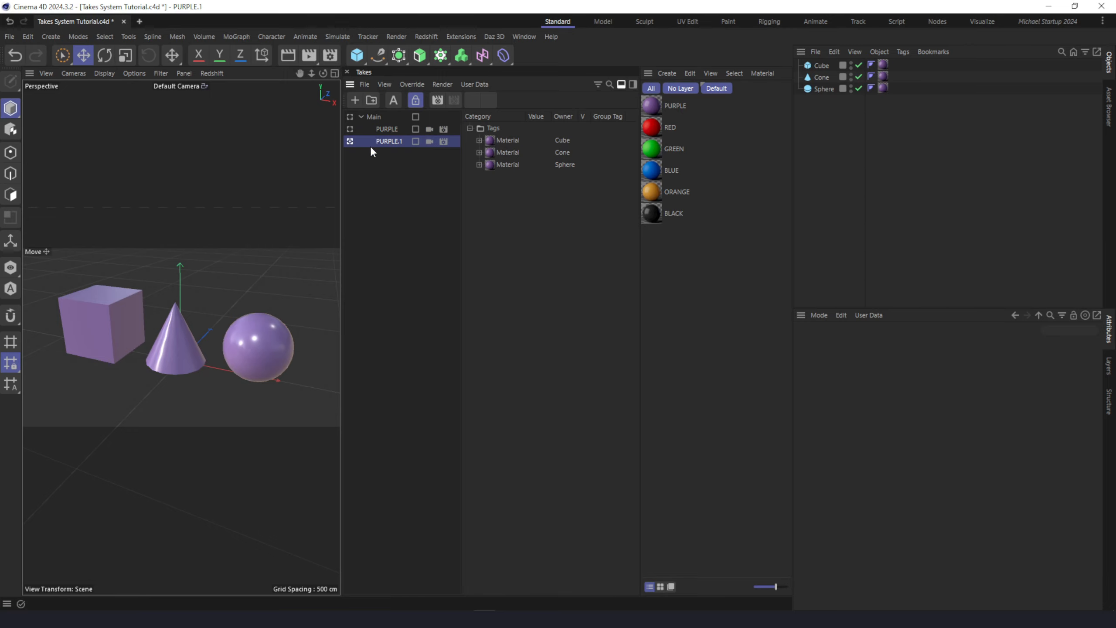
double_click(384, 141)
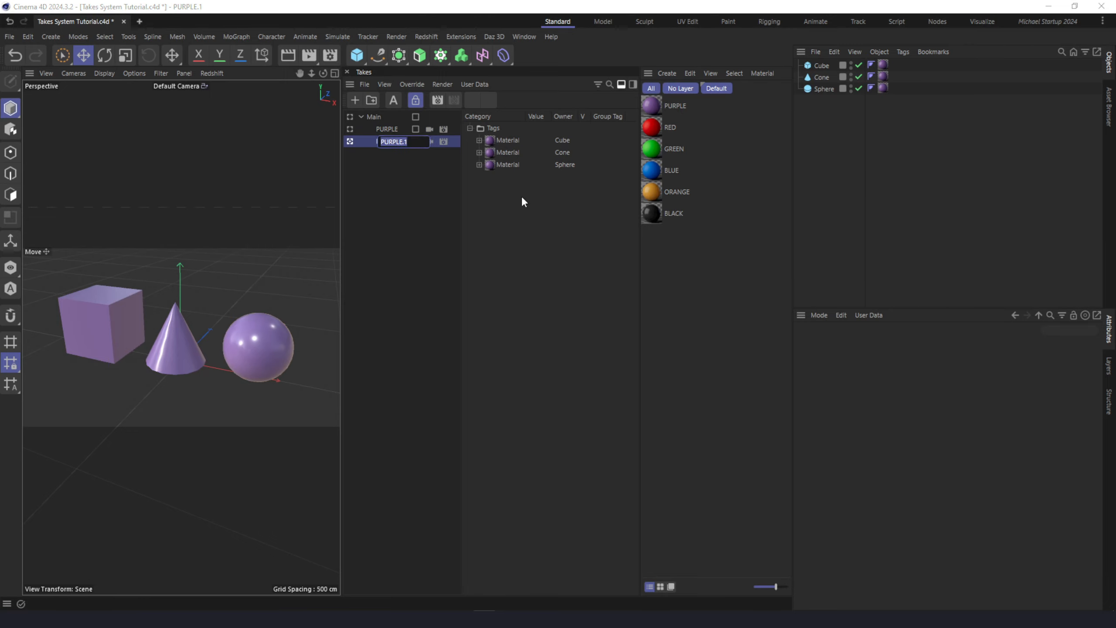
text(ORANGE)
key(Return)
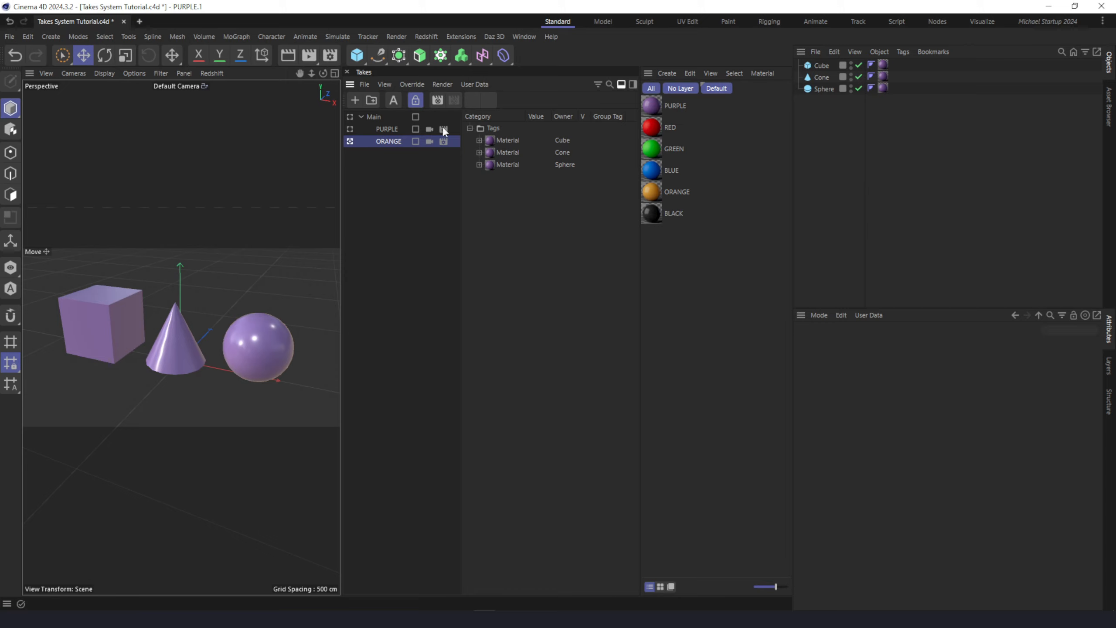
Duplicate the ORANGE take and name the copy GREEN.
ctrl+drag(392, 137, 394, 153)
double_click(396, 154)
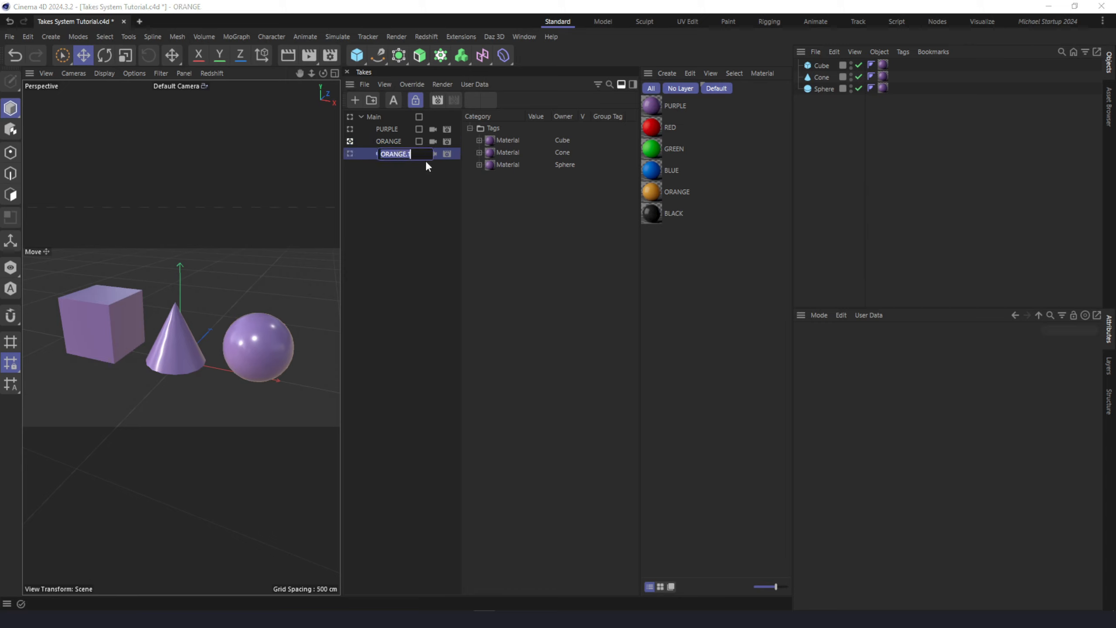
text(GREEN)
key(Return)
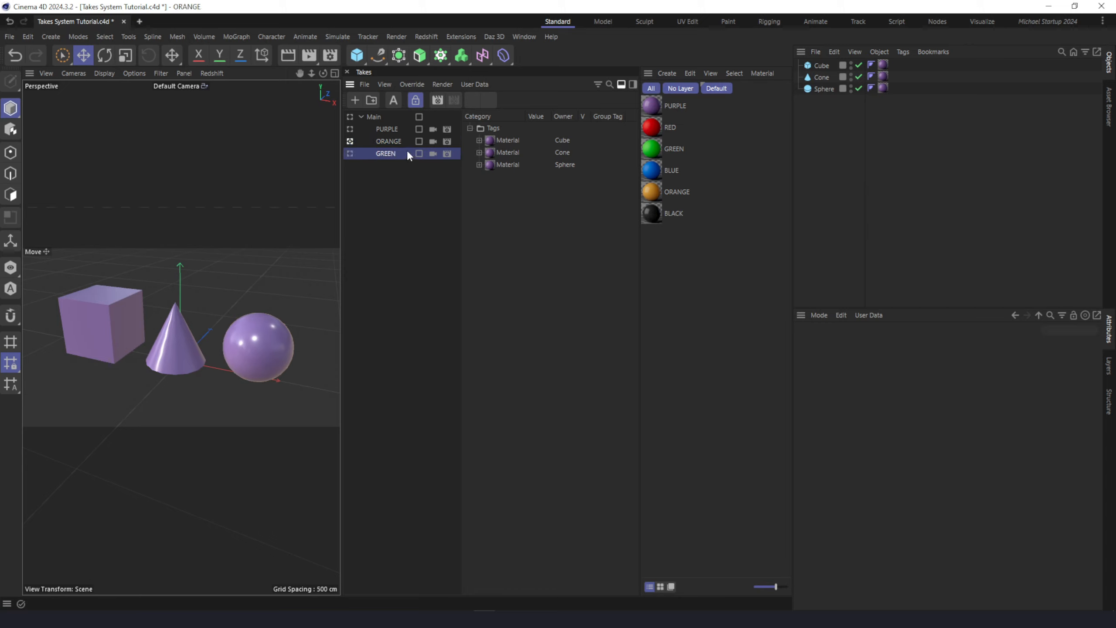
Duplicate the GREEN take and name the copy BLACK.
ctrl+drag(392, 159, 395, 179)
double_click(404, 174)
text(BLACK)
key(Return)
Duplicate the BLACK take, name the copy BLUE and clear the take selection.
ctrl+drag(385, 163, 389, 179)
double_click(382, 178)
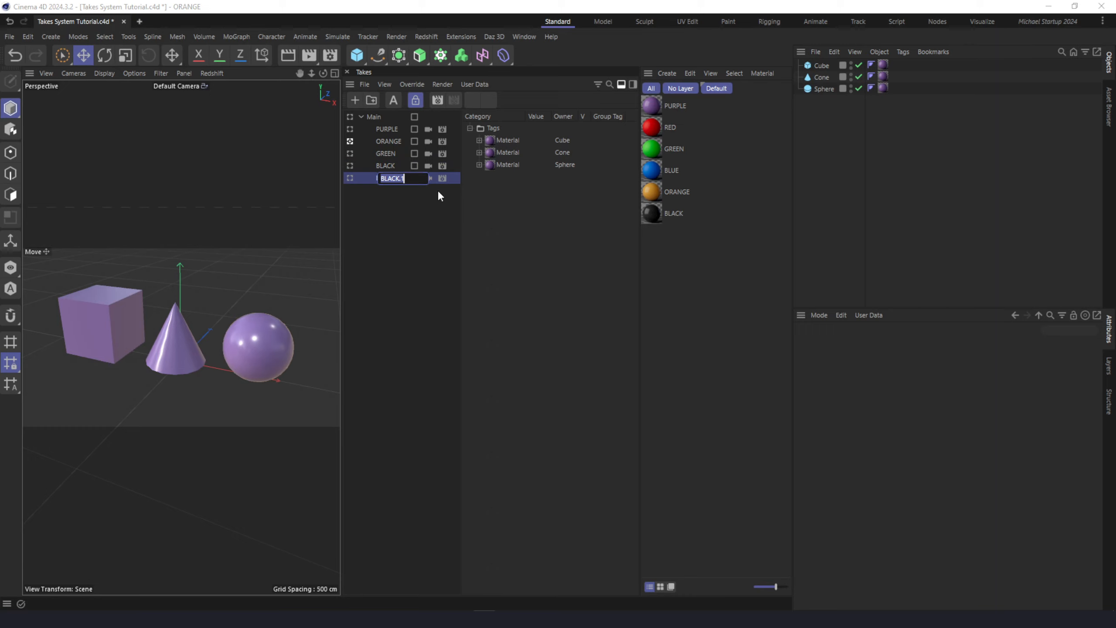
text(BLUER)
key(Return)
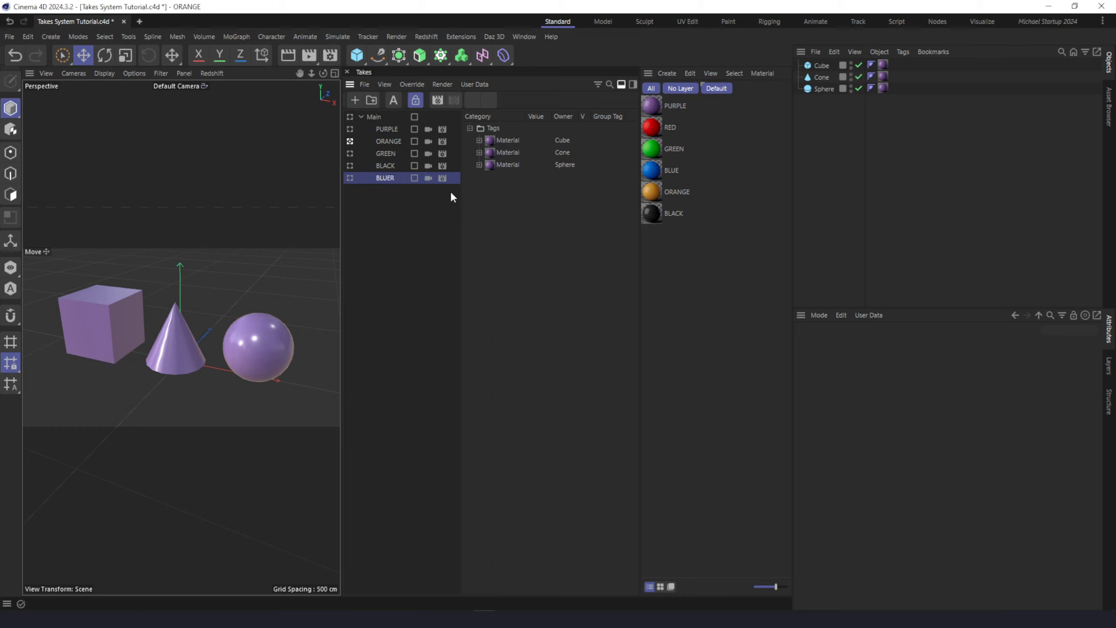
double_click(385, 178)
click(399, 177)
key(BackSpace)
key(Return)
click(397, 225)
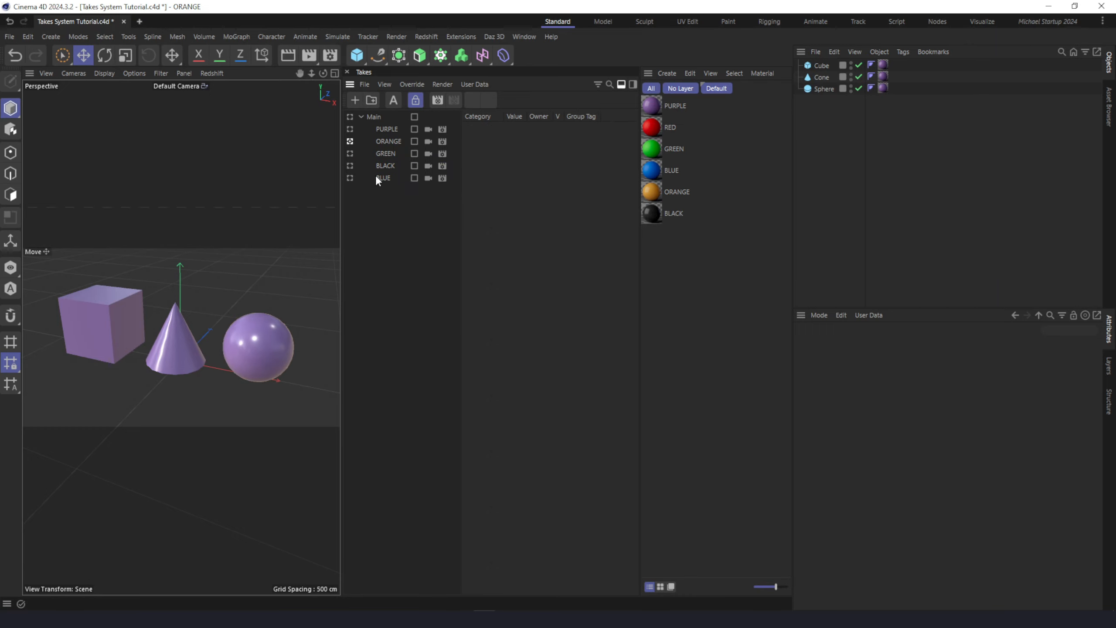
Try to set the ORANGE material on the three objects' material tags in the ORANGE take and override the Material parameter.
click(387, 142)
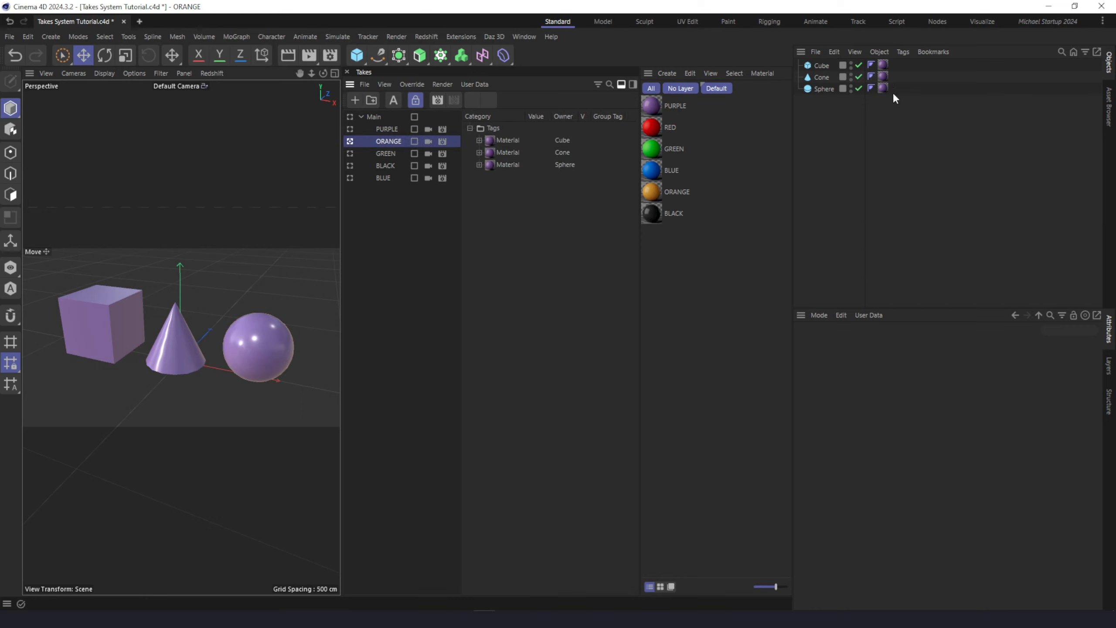
drag(895, 98, 885, 50)
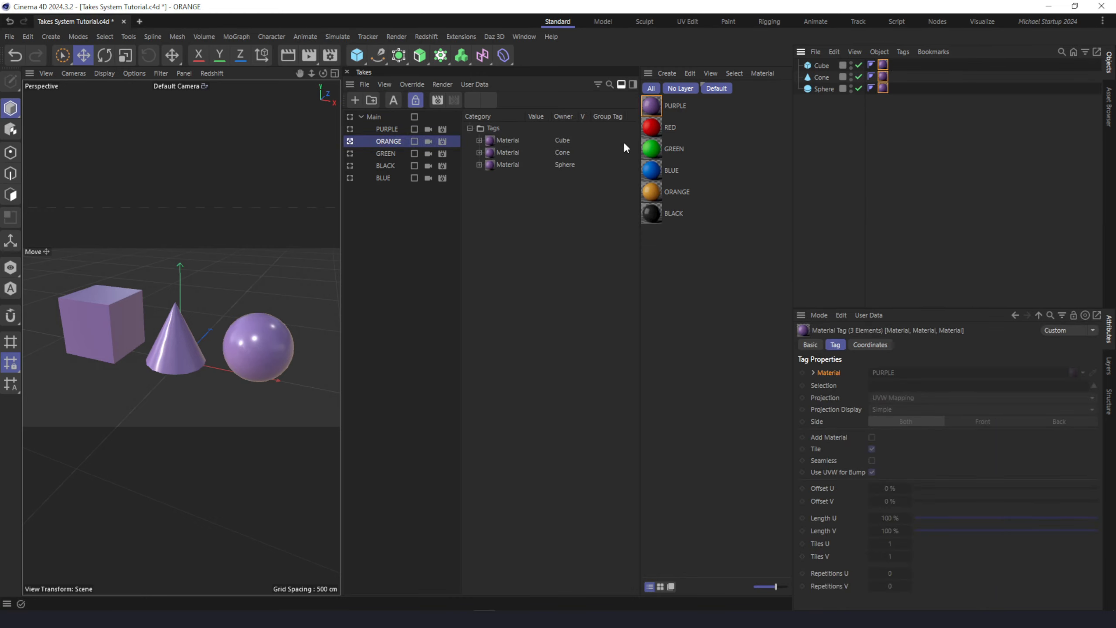
drag(657, 195, 896, 373)
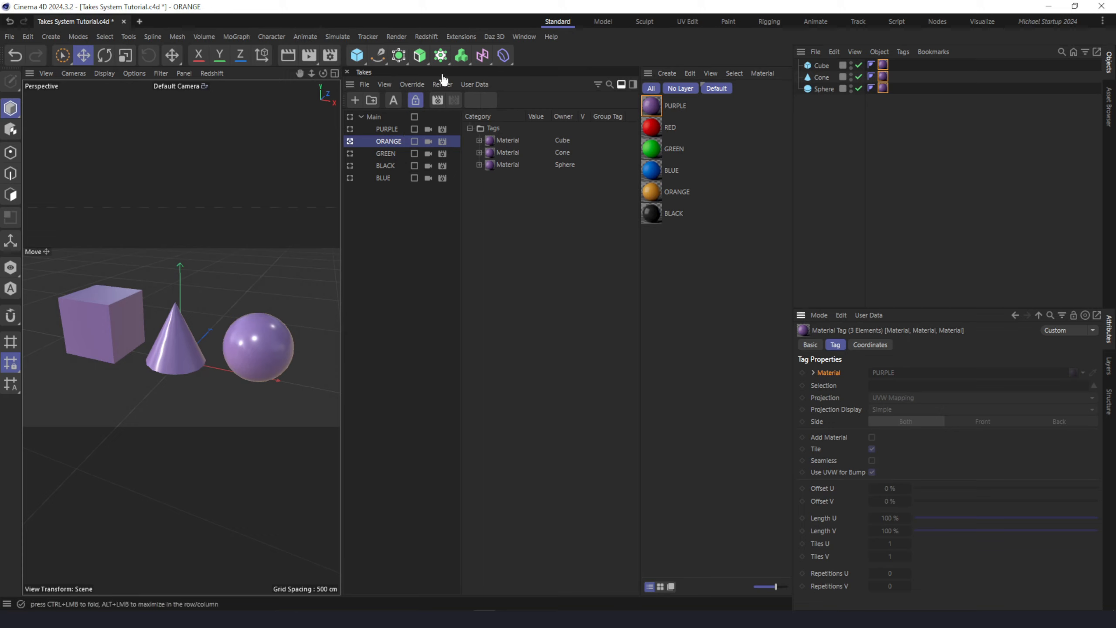
right_click(836, 373)
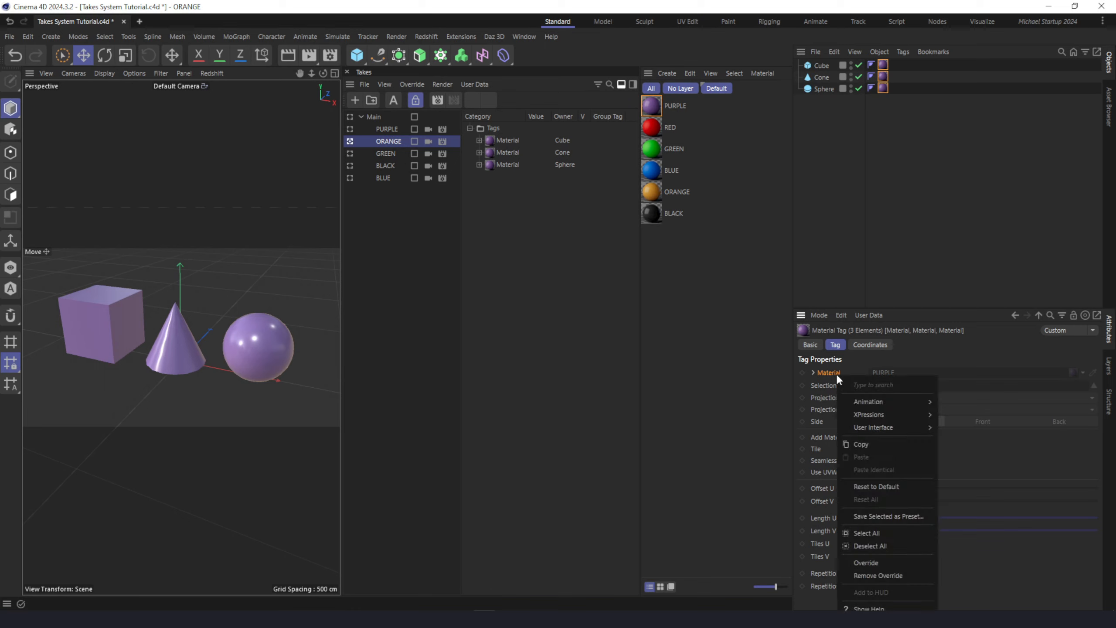
click(869, 564)
click(813, 372)
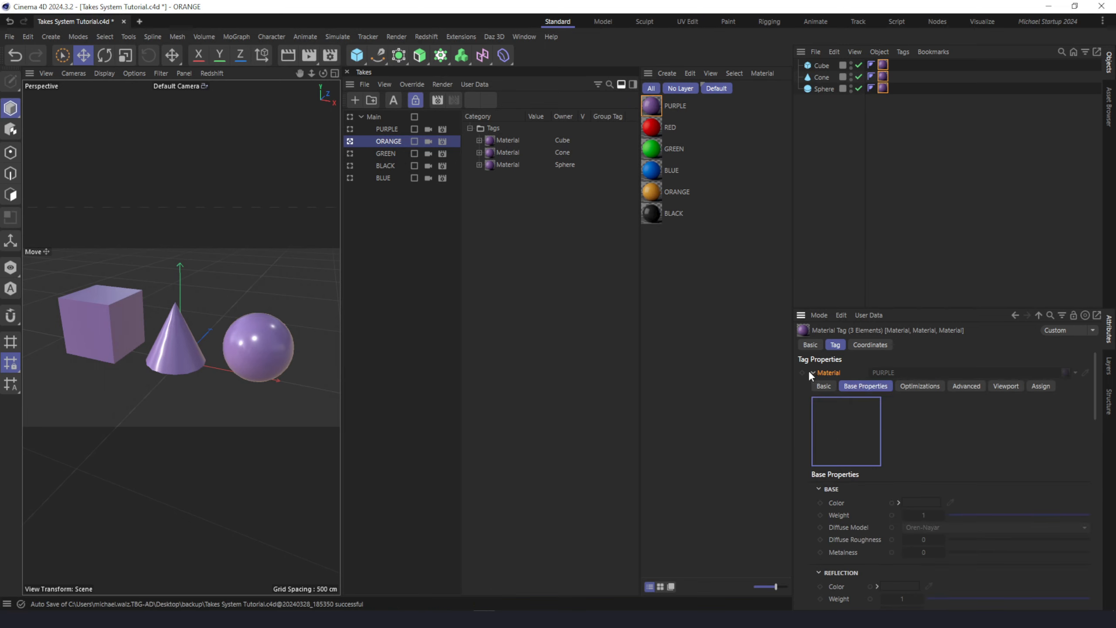
click(825, 188)
drag(909, 57, 872, 117)
click(813, 372)
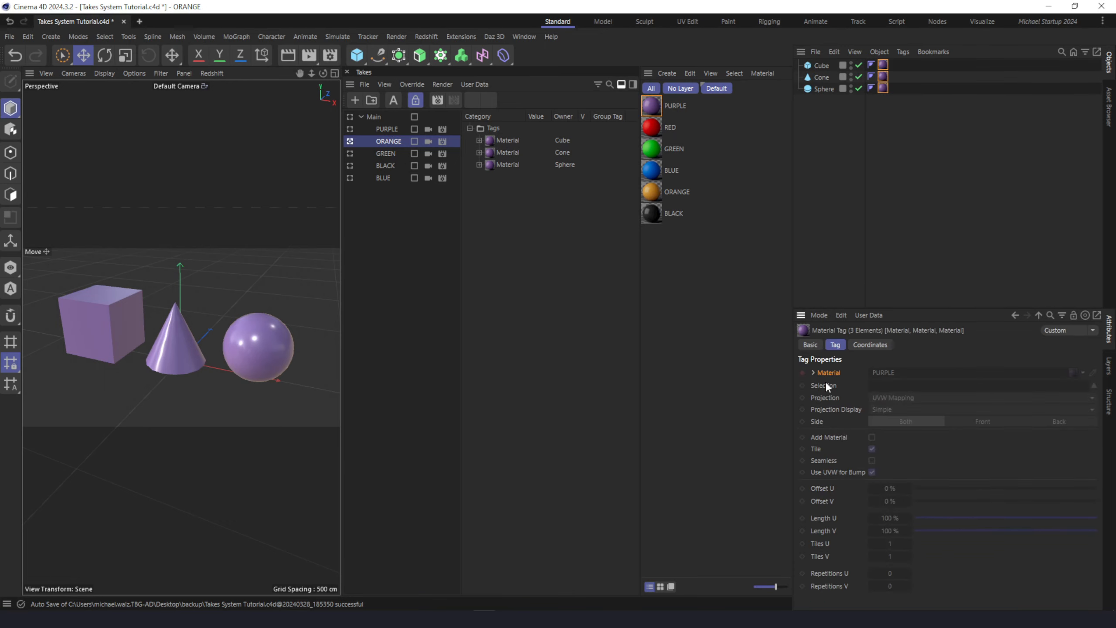
click(904, 272)
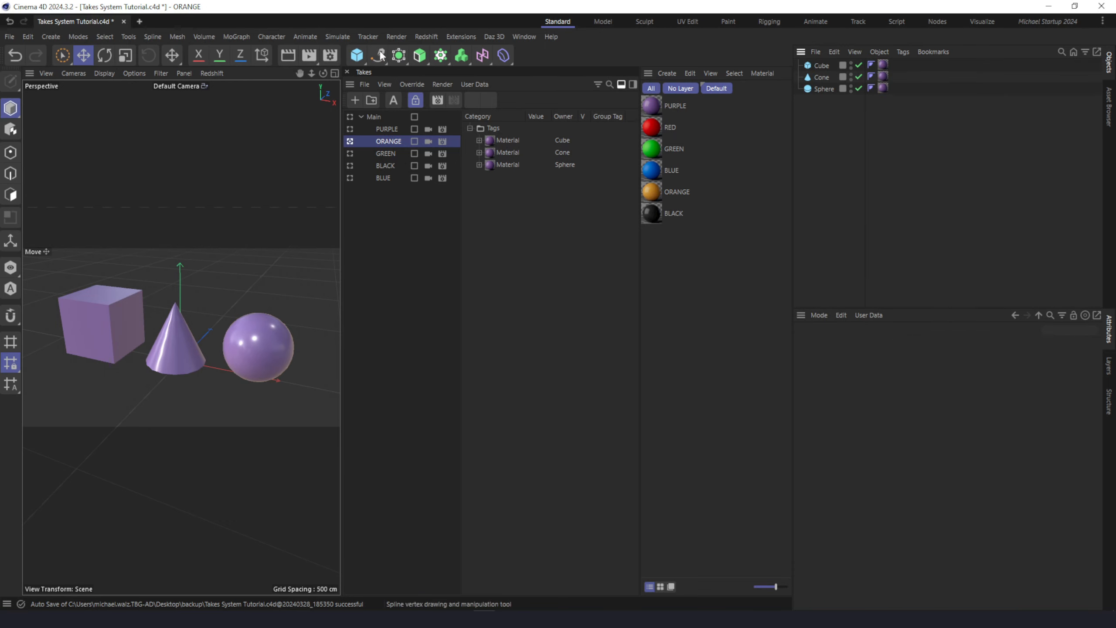
click(415, 100)
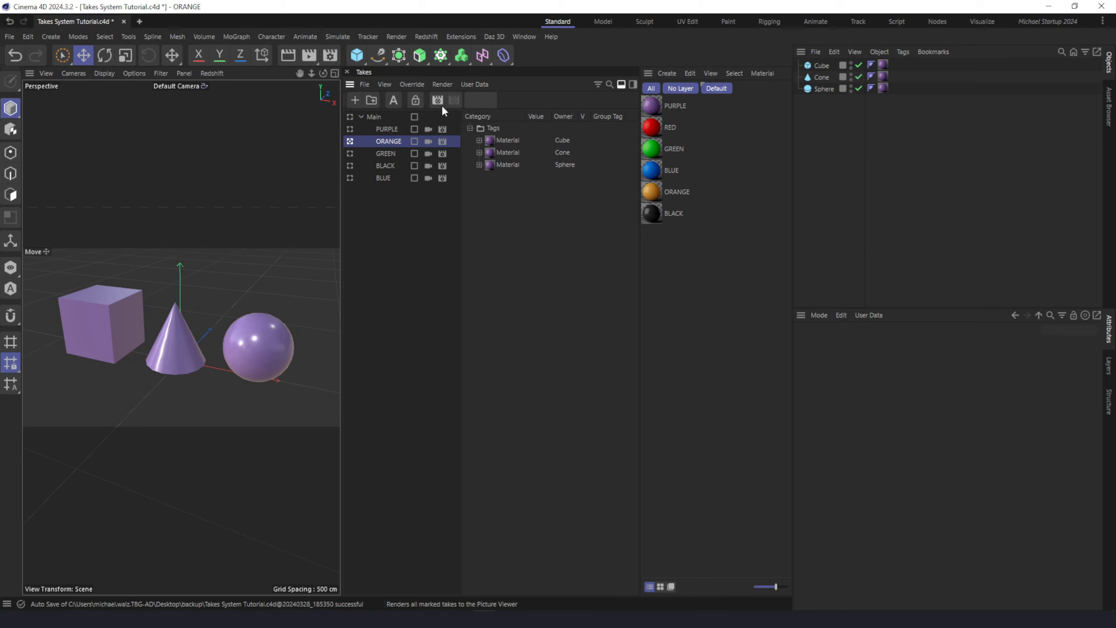
click(416, 99)
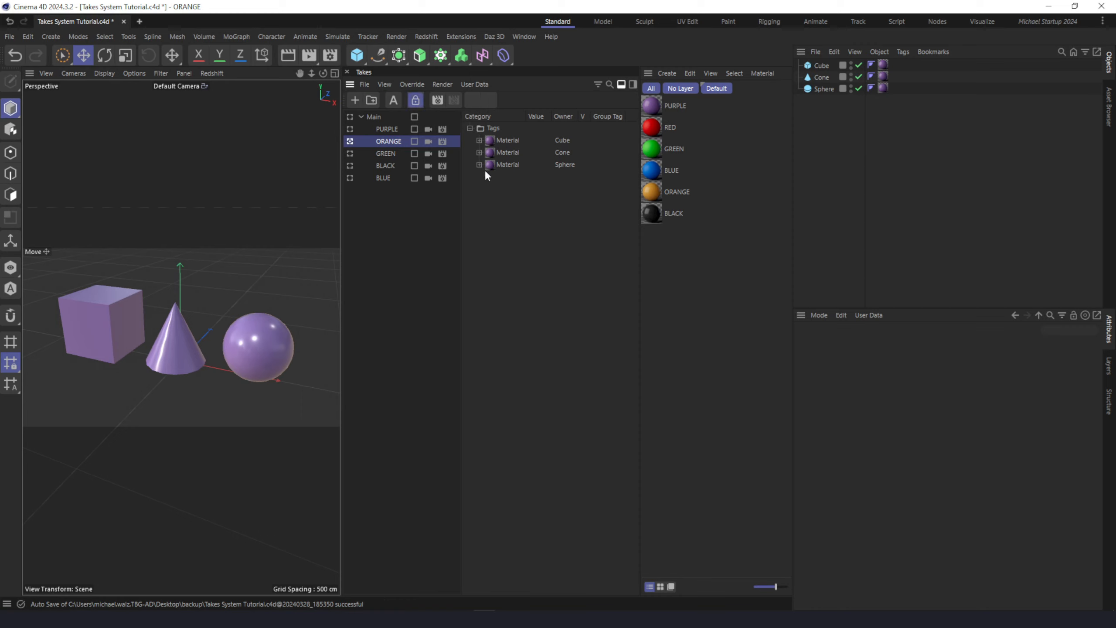
Remove the Material override from the cube's material tag in the ORANGE take and create a fresh override for it.
click(884, 65)
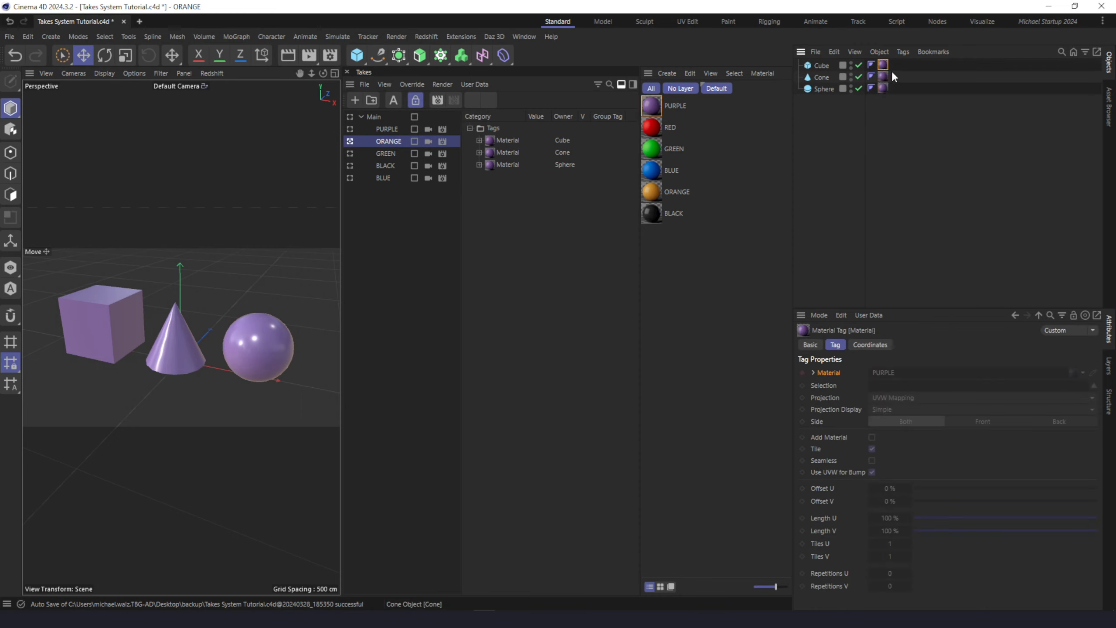
right_click(830, 373)
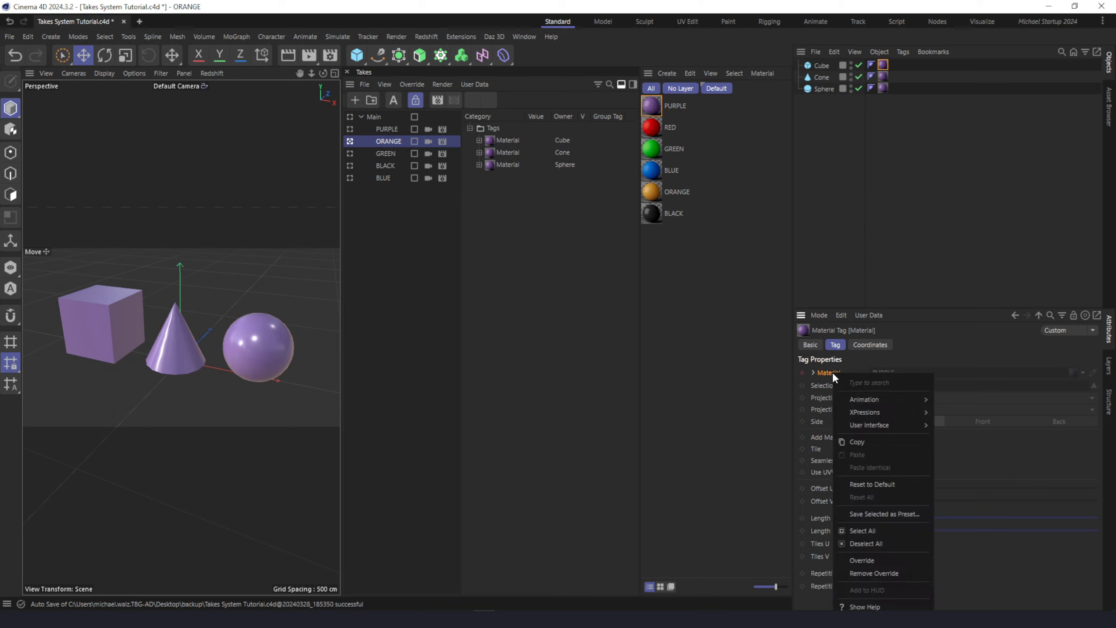
click(897, 573)
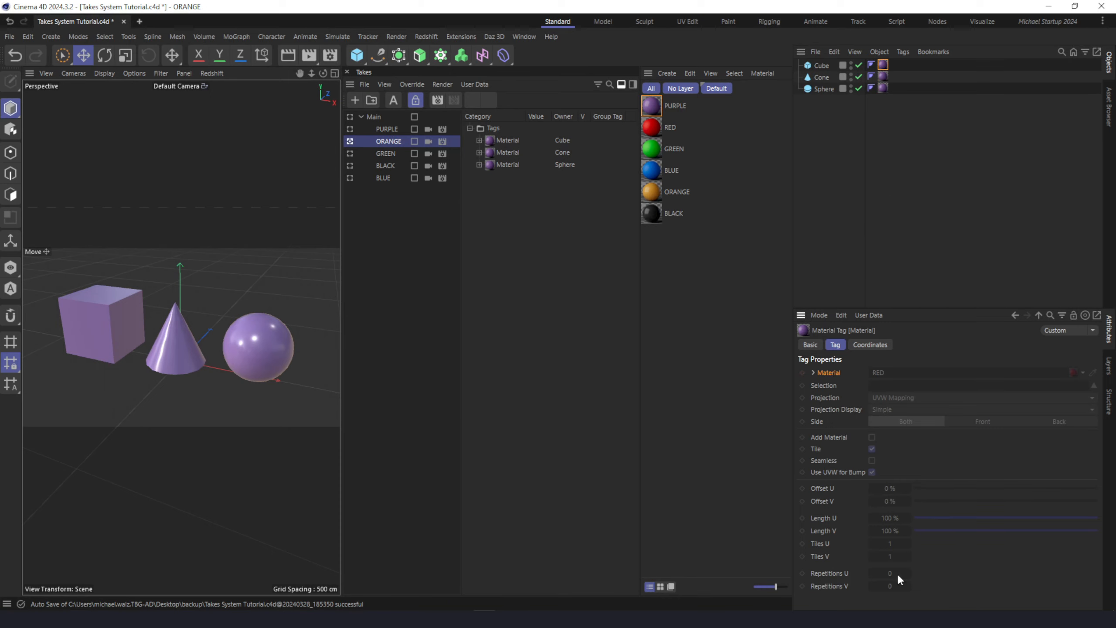
right_click(829, 372)
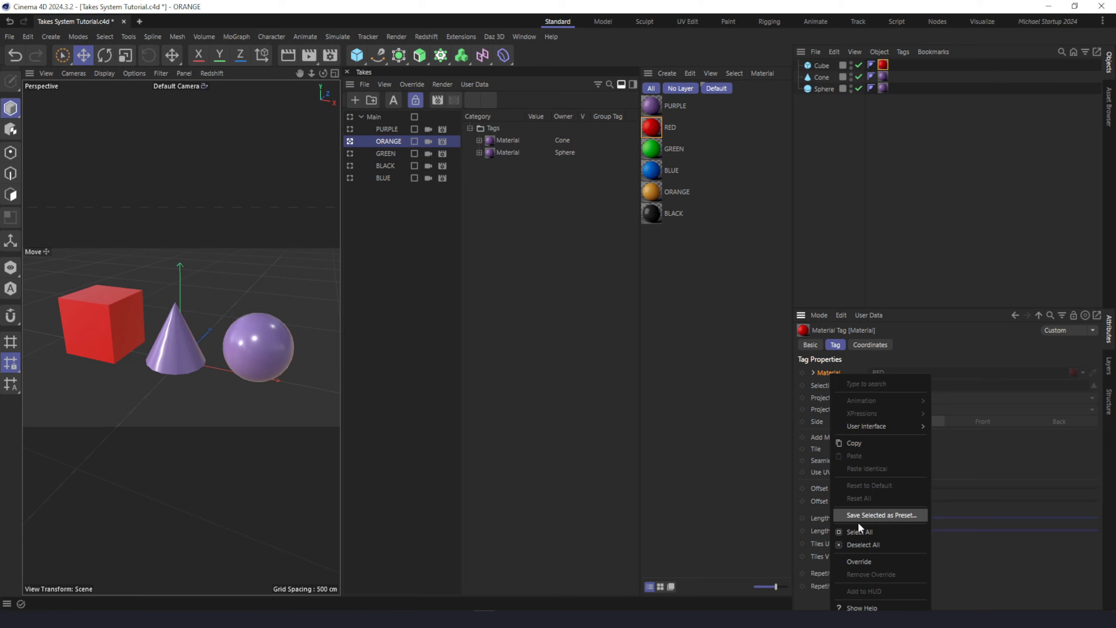
click(868, 561)
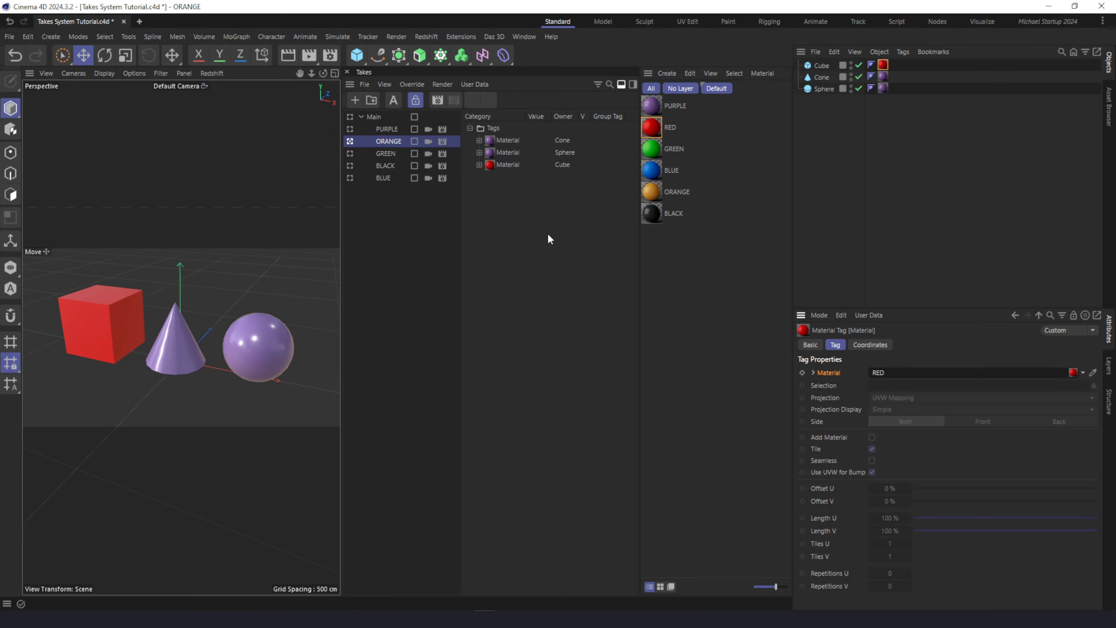
Remove the cone's Material override in the ORANGE take and add a new override on its material tag.
click(882, 77)
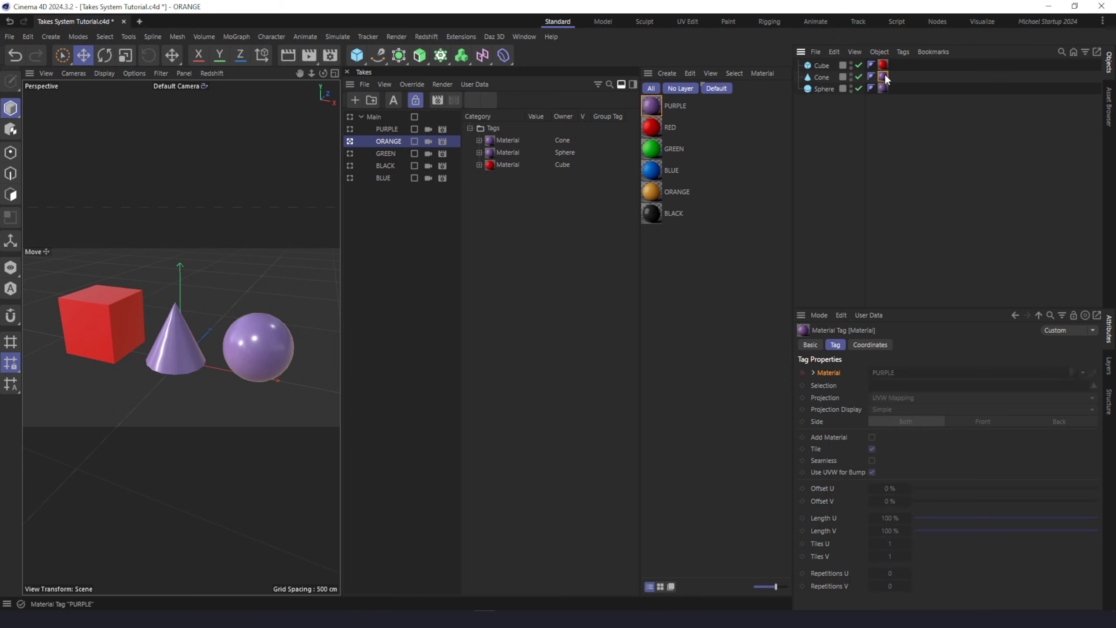
right_click(829, 373)
click(869, 575)
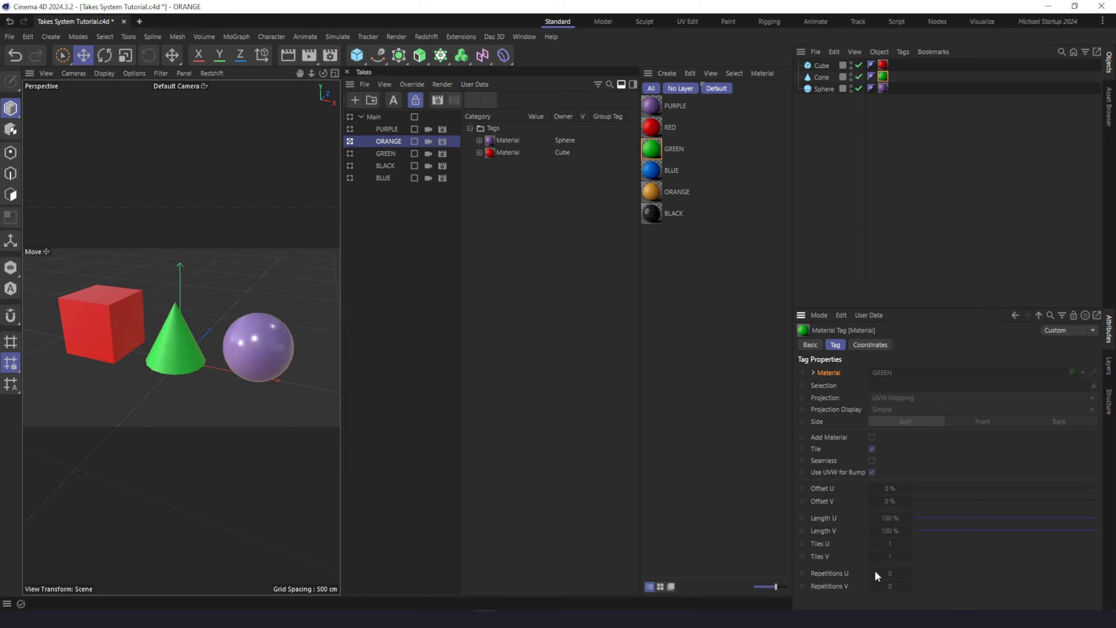
right_click(824, 372)
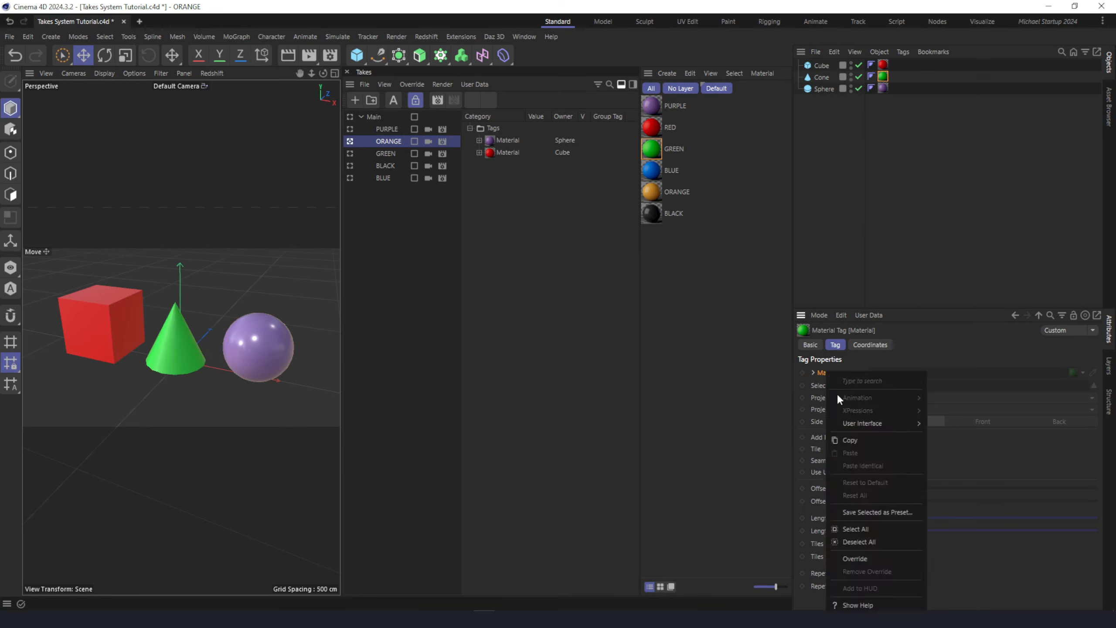
click(861, 560)
Replace the sphere's Material override in the ORANGE take by removing it and overriding the parameter again.
click(883, 89)
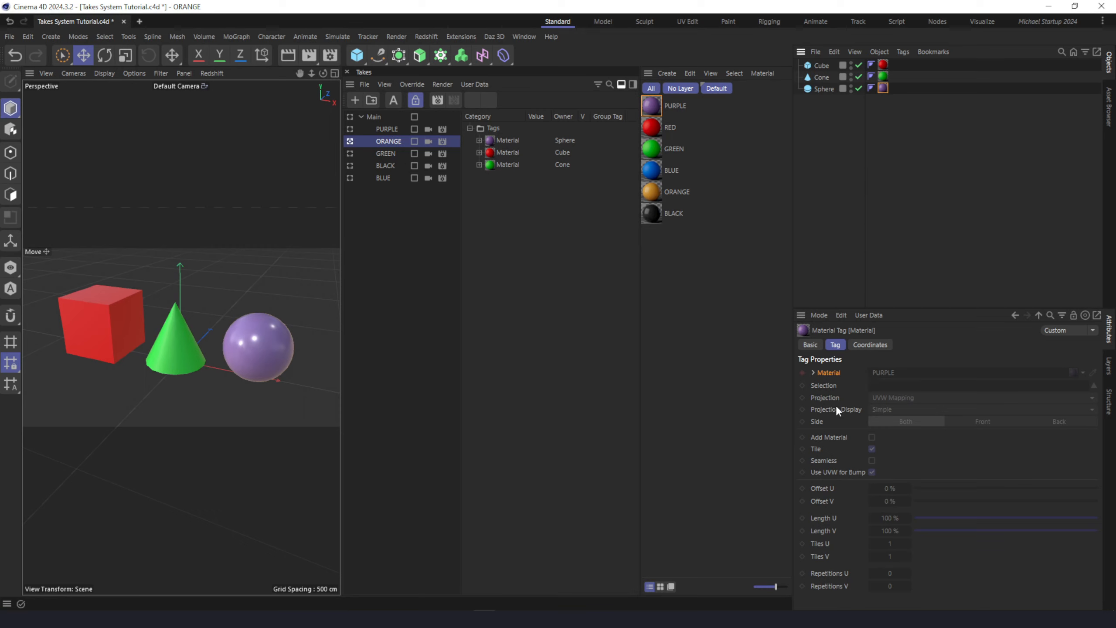
right_click(826, 371)
click(860, 569)
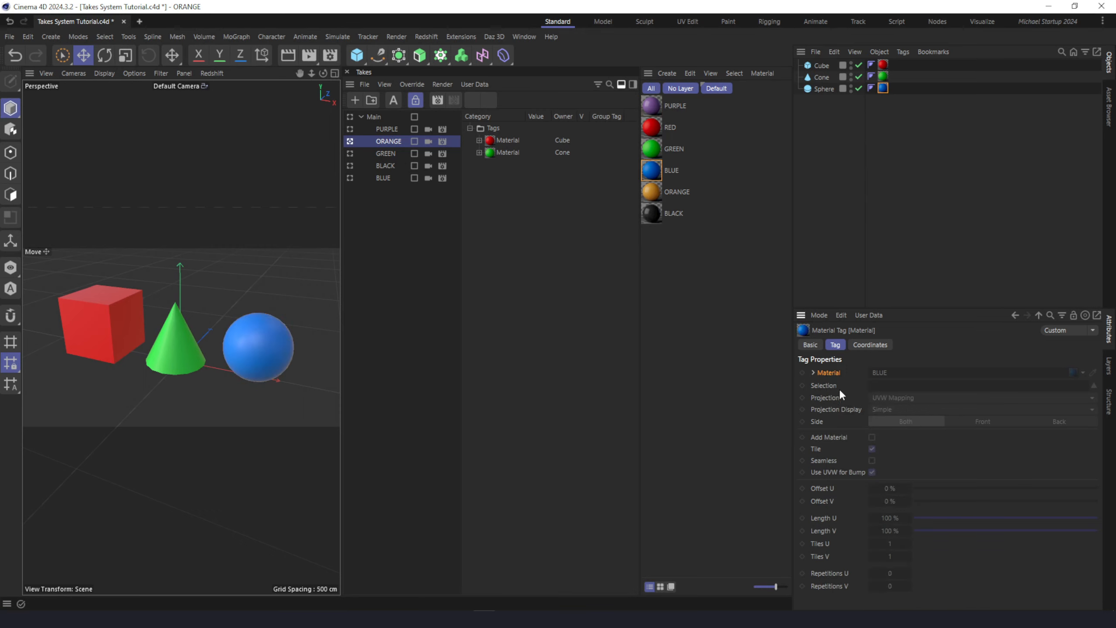
right_click(827, 373)
click(861, 559)
Set the Material of all three objects' material tags to ORANGE in the ORANGE take.
drag(894, 46, 873, 107)
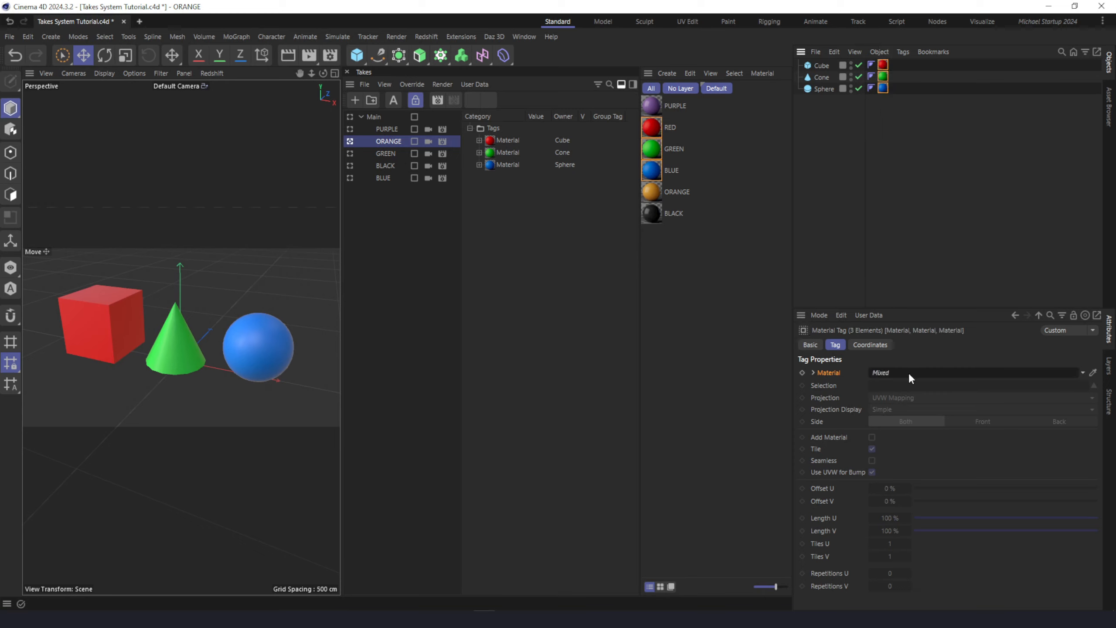
click(704, 226)
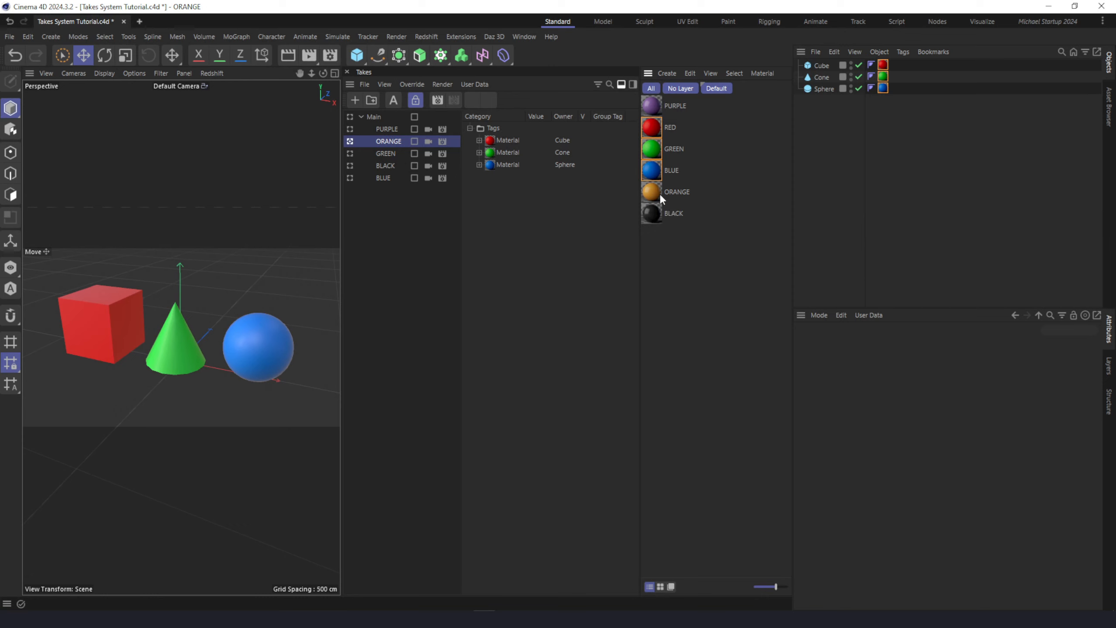
drag(919, 118, 872, 47)
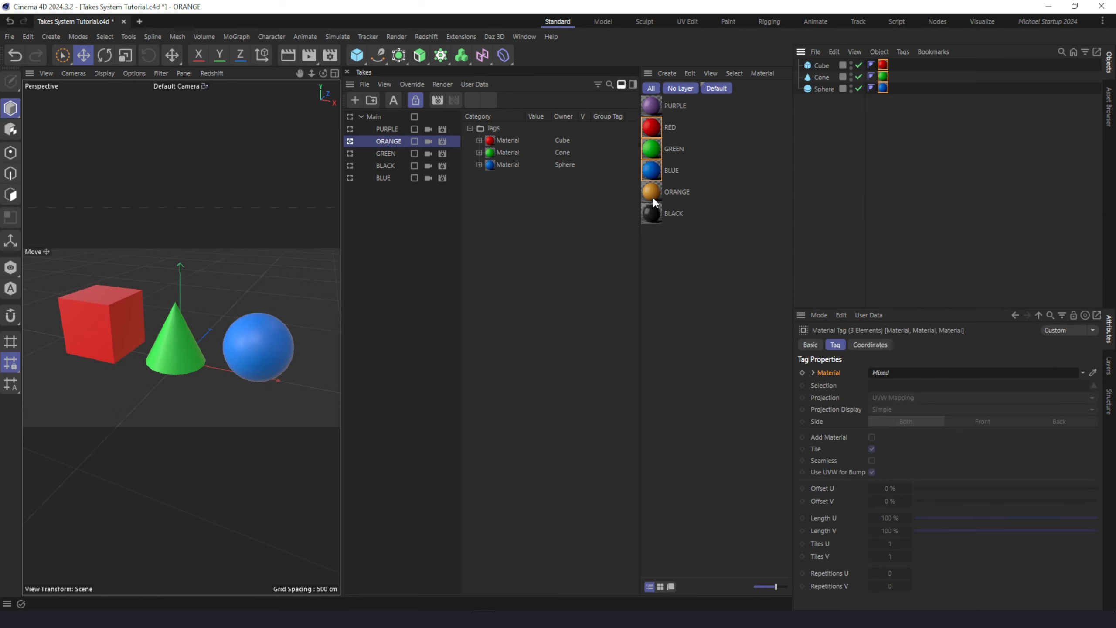
drag(652, 194, 921, 374)
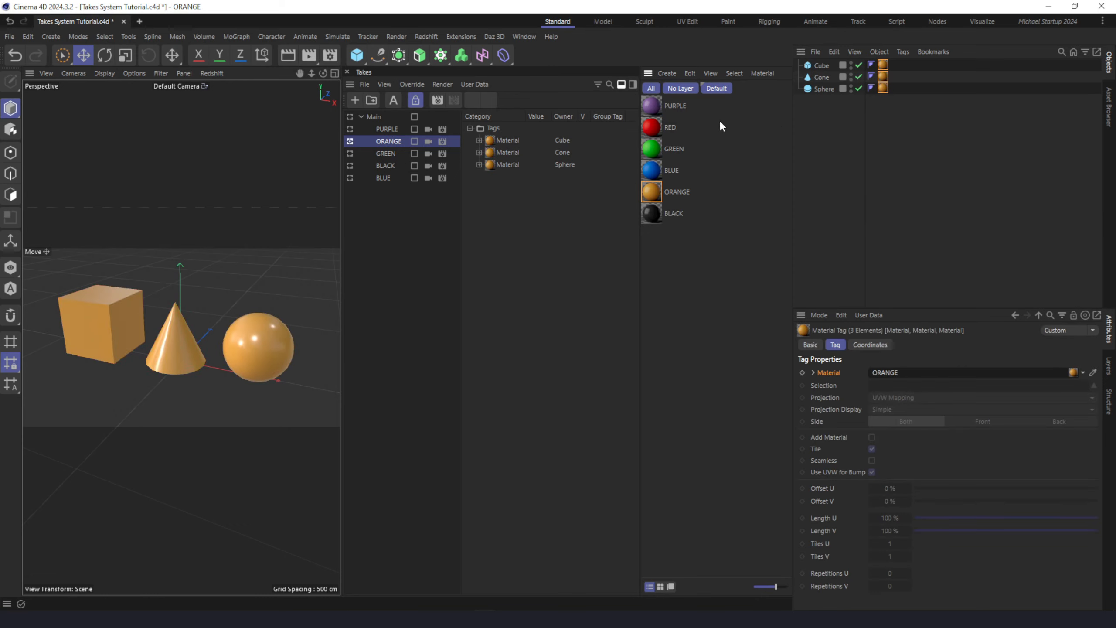
In the GREEN, BLACK and BLUE takes, set the Material of all three objects' tags to the material matching the take's name.
click(349, 153)
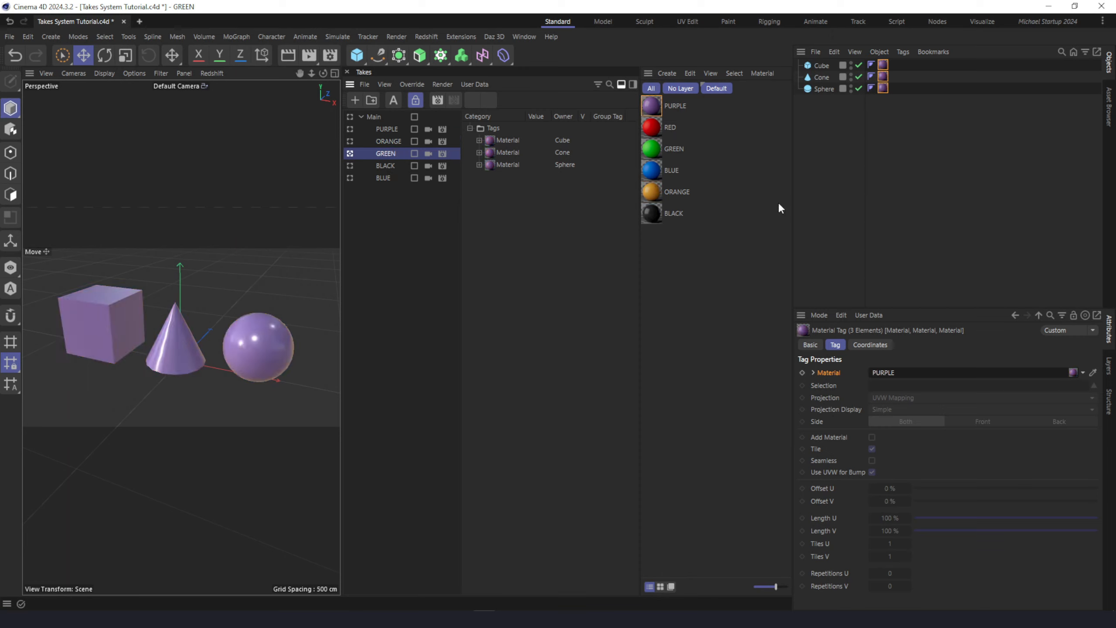
drag(669, 151, 902, 372)
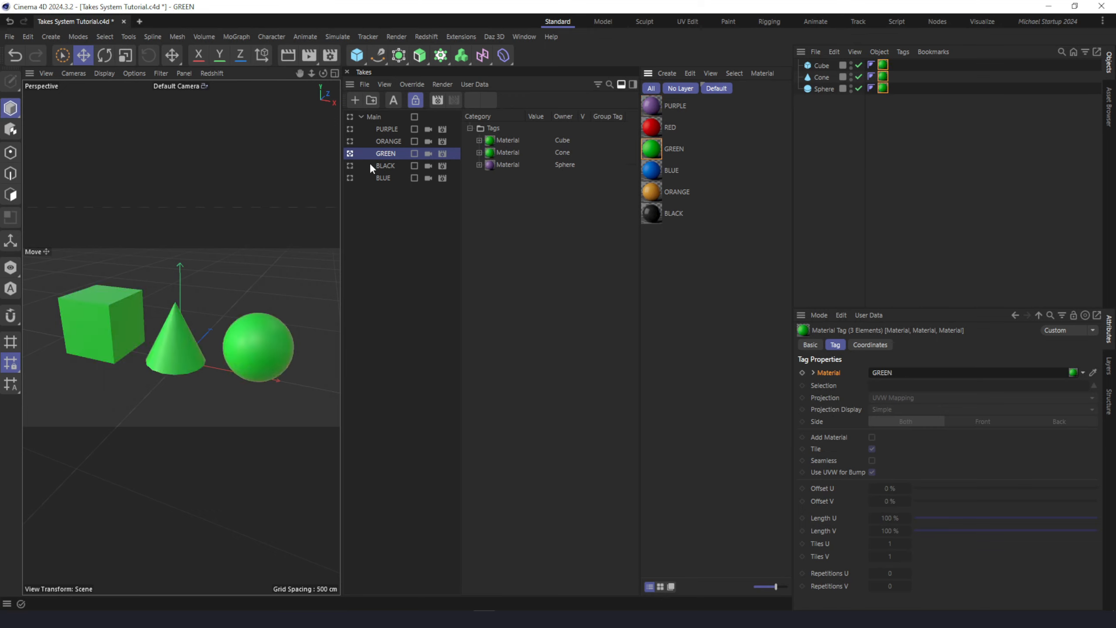
click(350, 164)
drag(652, 214, 897, 382)
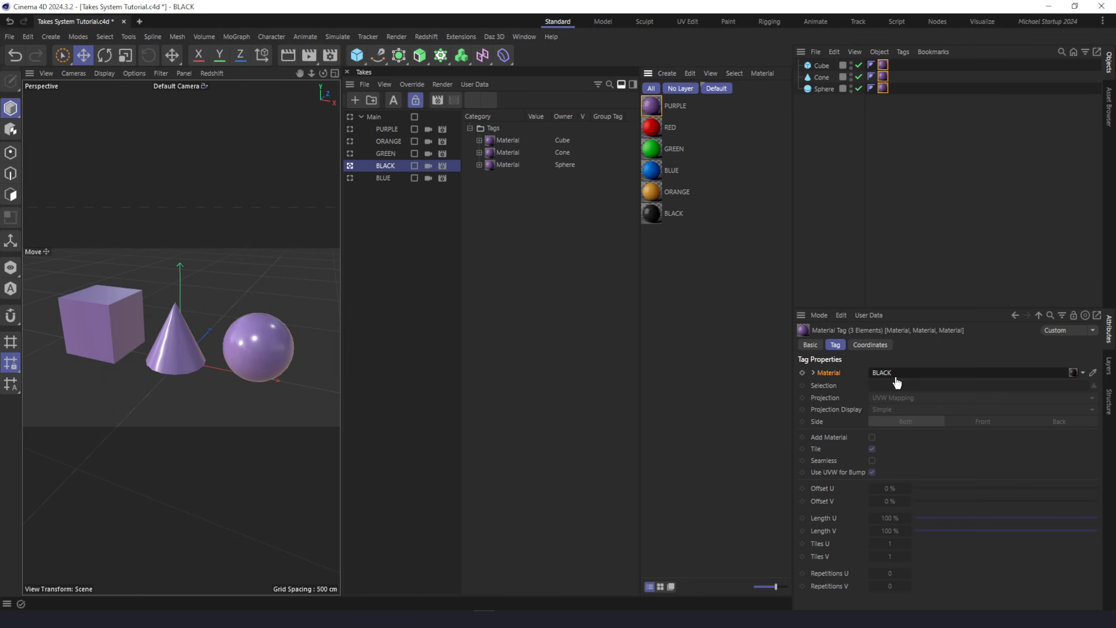
click(350, 177)
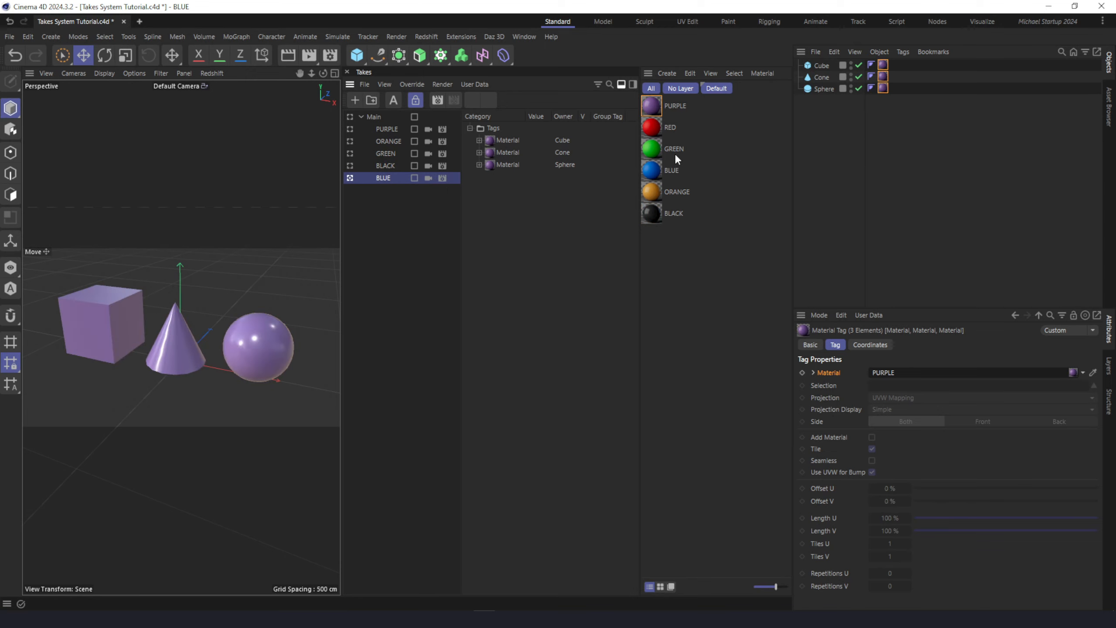
drag(652, 170, 920, 372)
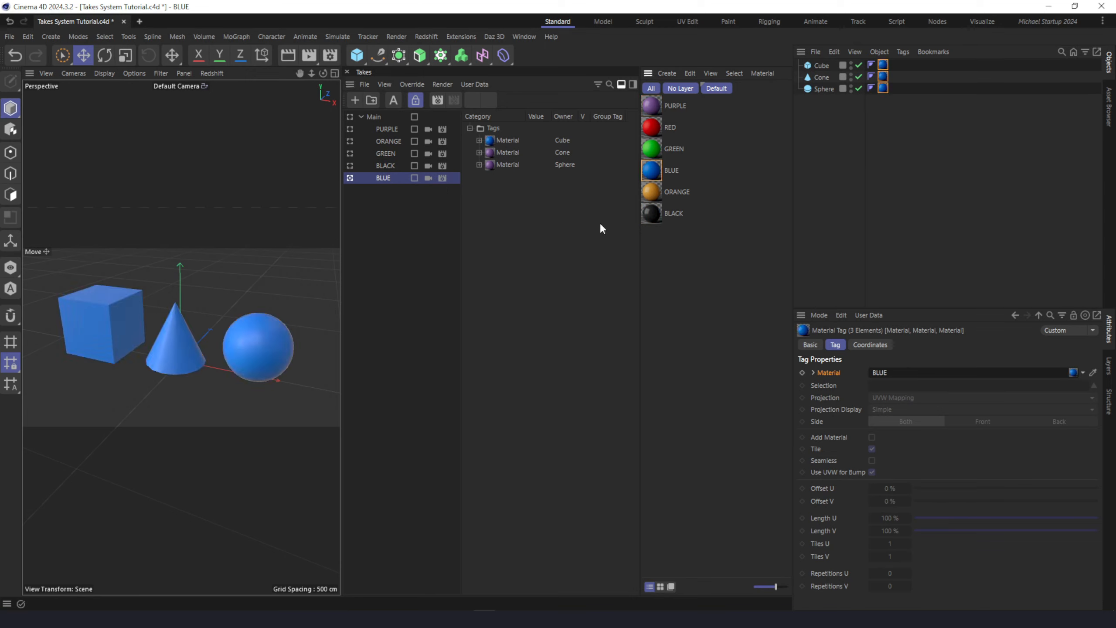
Activate the Main, PURPLE, ORANGE, GREEN, BLACK and BLUE takes one after another to check the objects' colors in each.
click(350, 165)
click(348, 153)
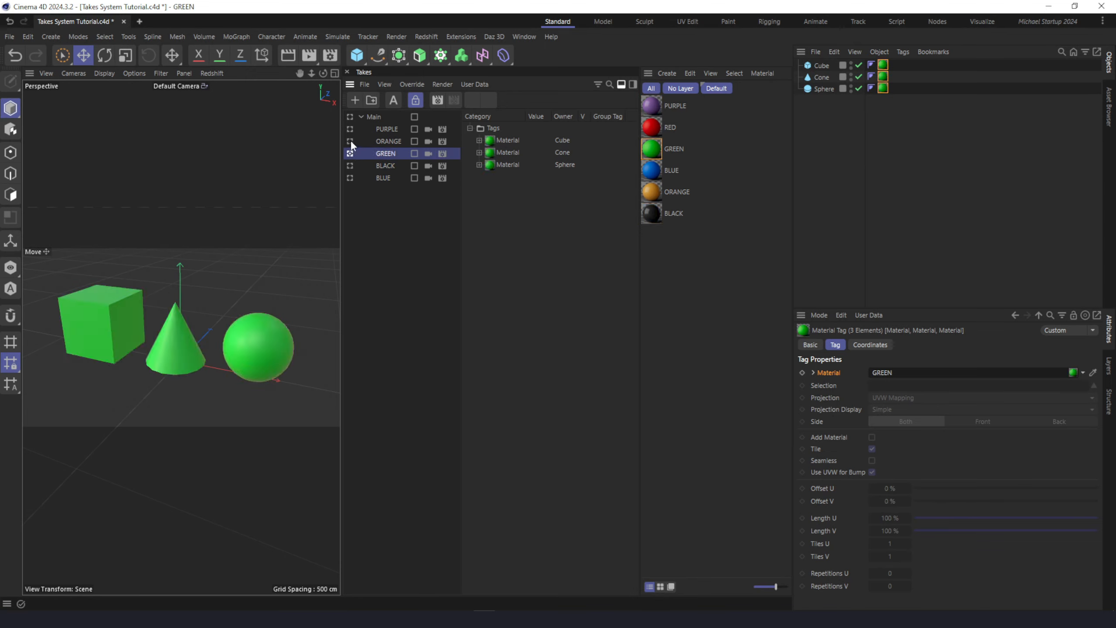
click(350, 140)
click(350, 128)
click(350, 141)
click(350, 154)
click(350, 166)
click(349, 178)
click(350, 117)
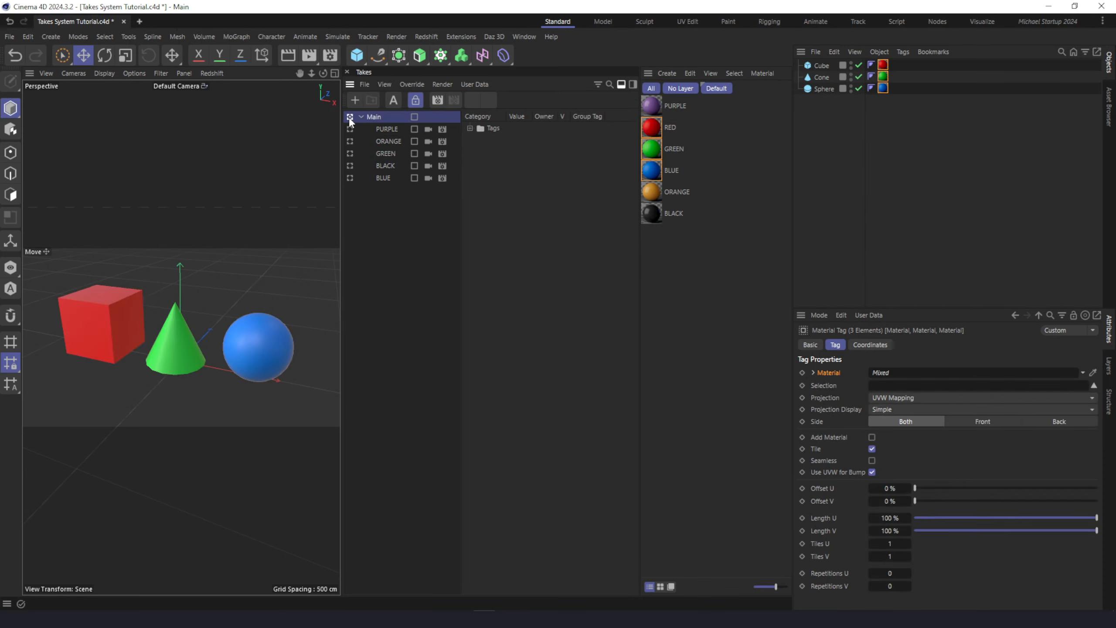
click(350, 128)
click(350, 141)
click(350, 153)
click(351, 165)
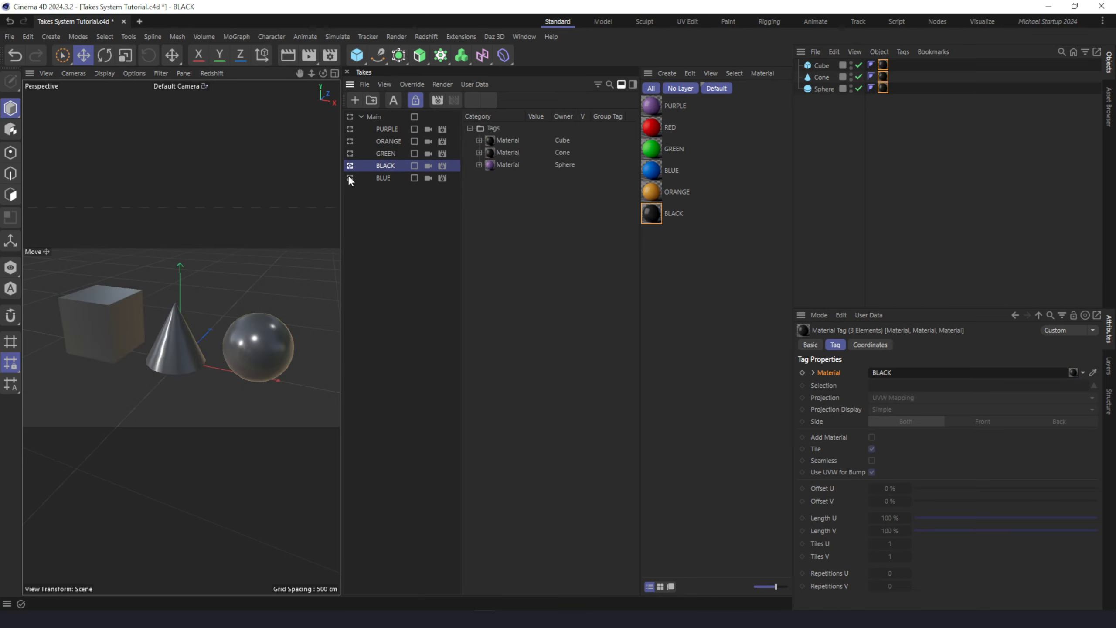
click(349, 178)
click(387, 218)
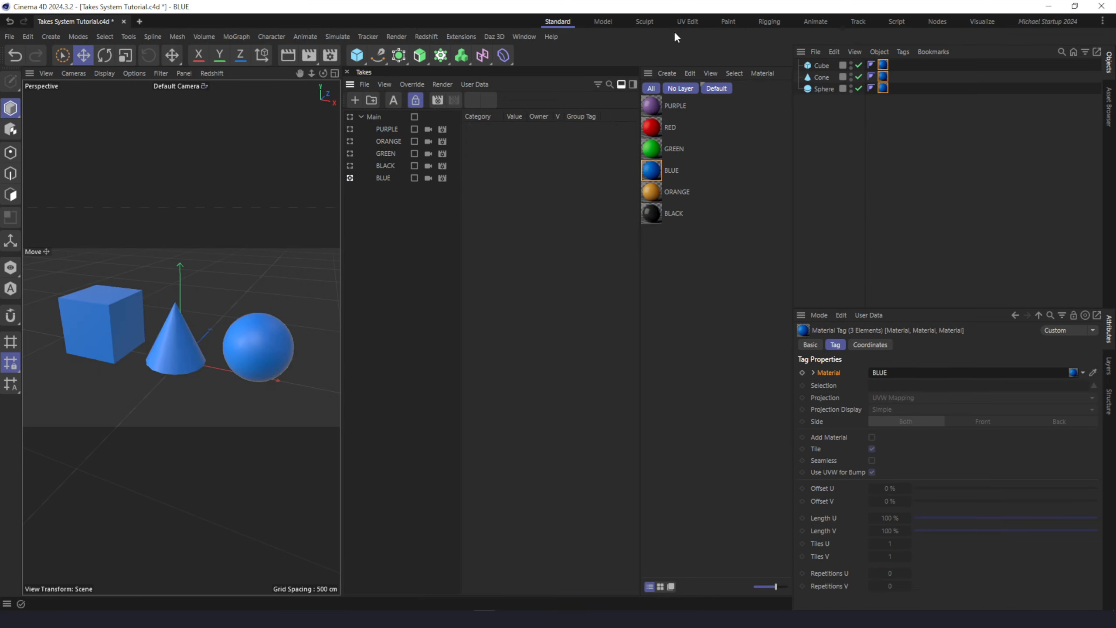
Open the render settings' Save options and collapse the Multi-Pass Image section.
click(329, 56)
drag(469, 60, 505, 162)
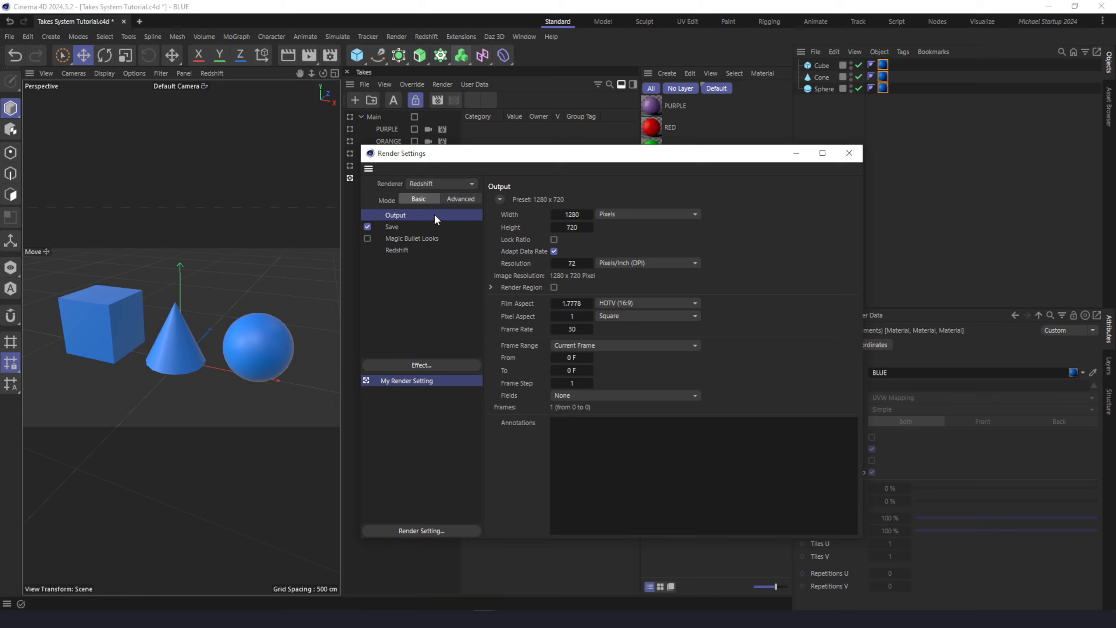
click(397, 228)
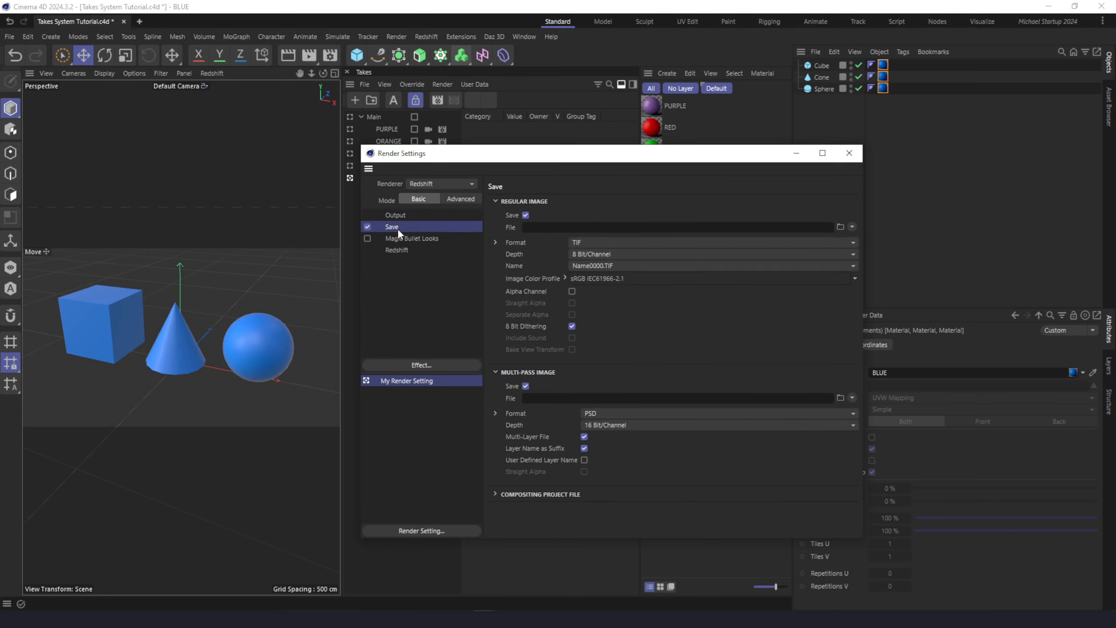
click(514, 373)
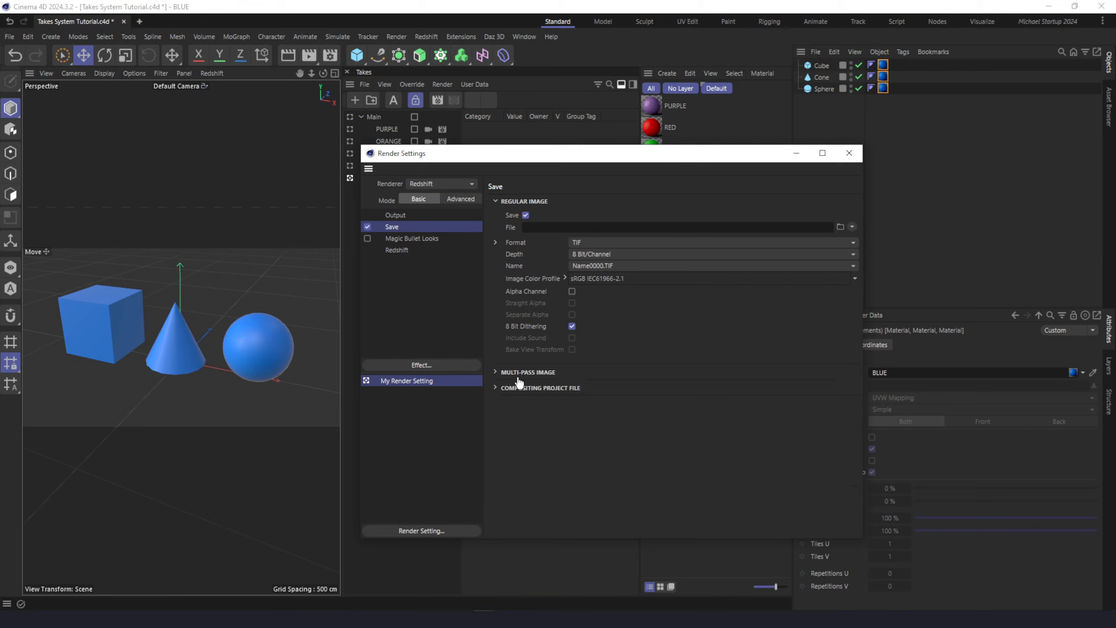
Set the regular image's save file to $prj_$take, adding the Current Take Name token after the project token and underscore.
click(852, 226)
click(852, 226)
click(852, 227)
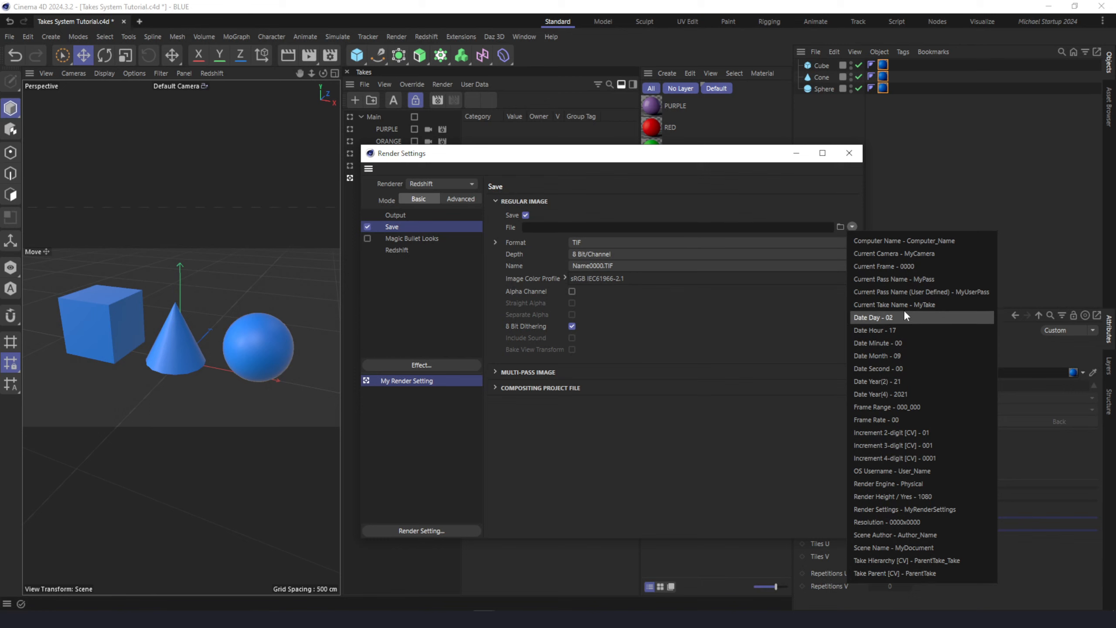
click(594, 498)
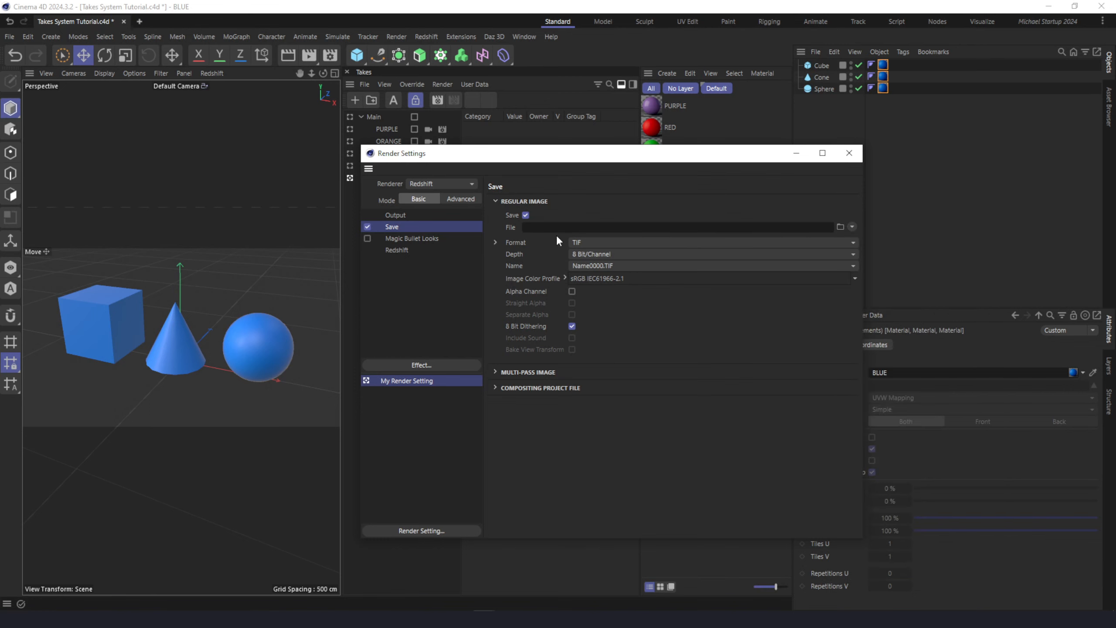
click(557, 229)
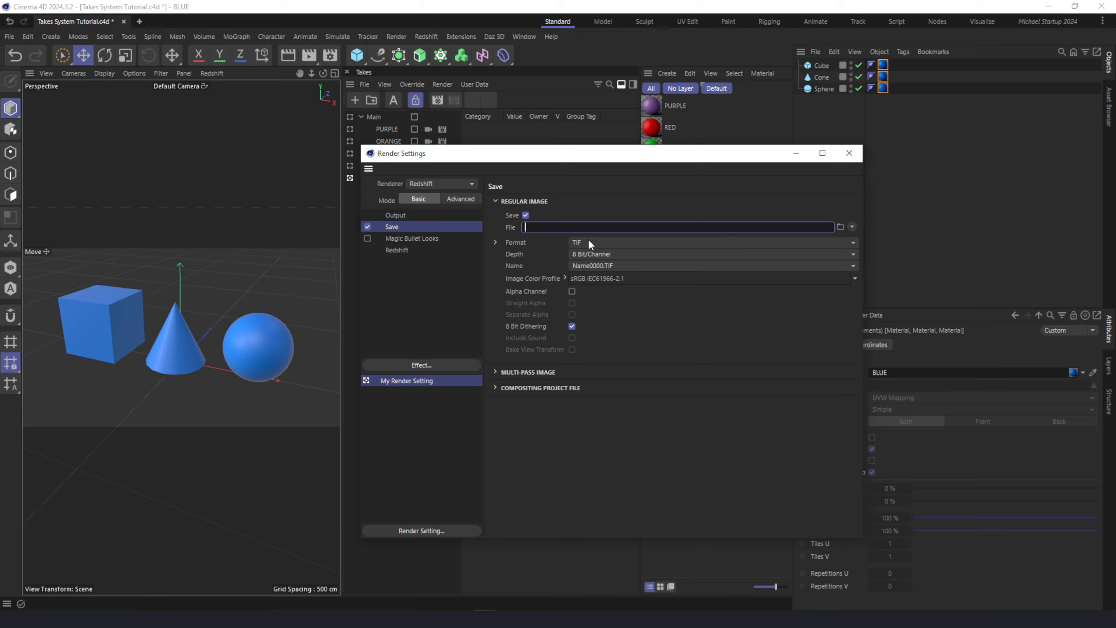
text($prj_)
click(851, 227)
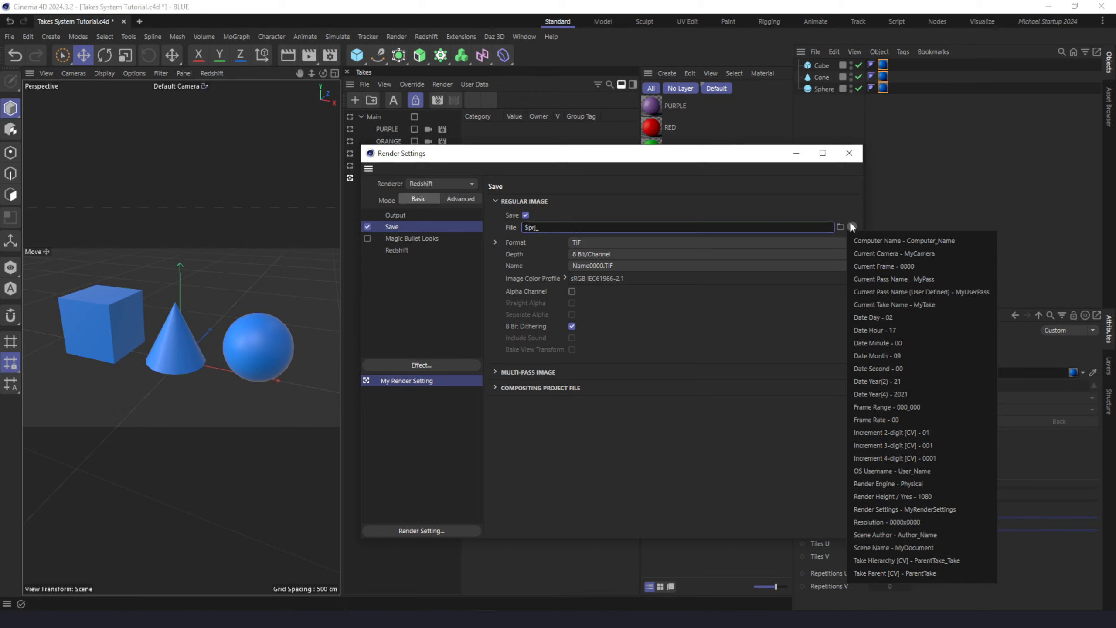
click(925, 304)
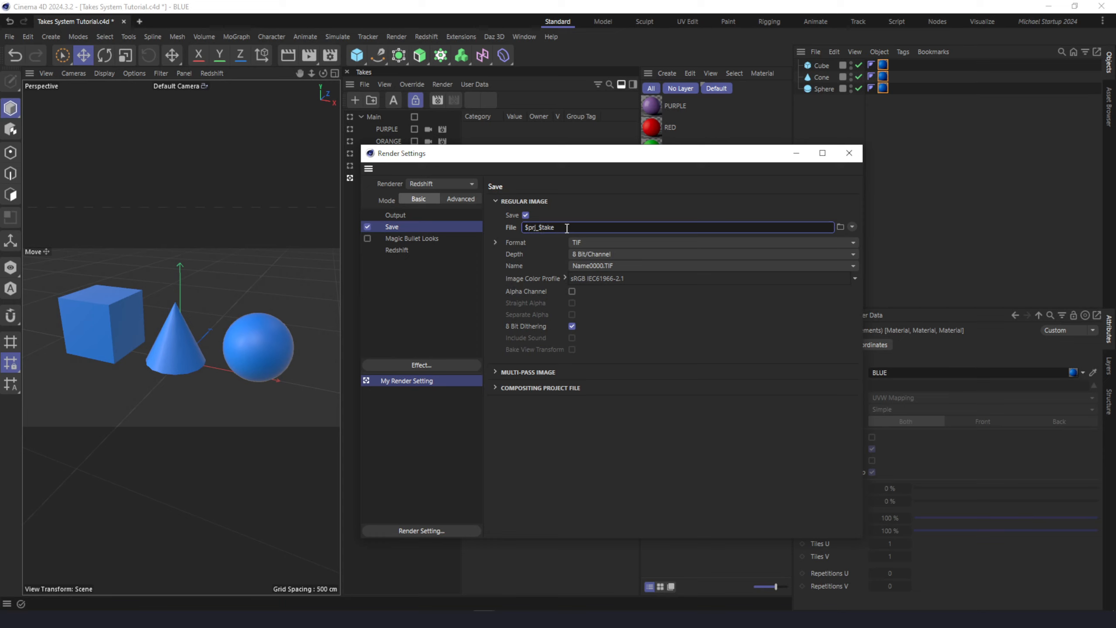
Set the regular image's format to JPG and close the render settings.
click(585, 243)
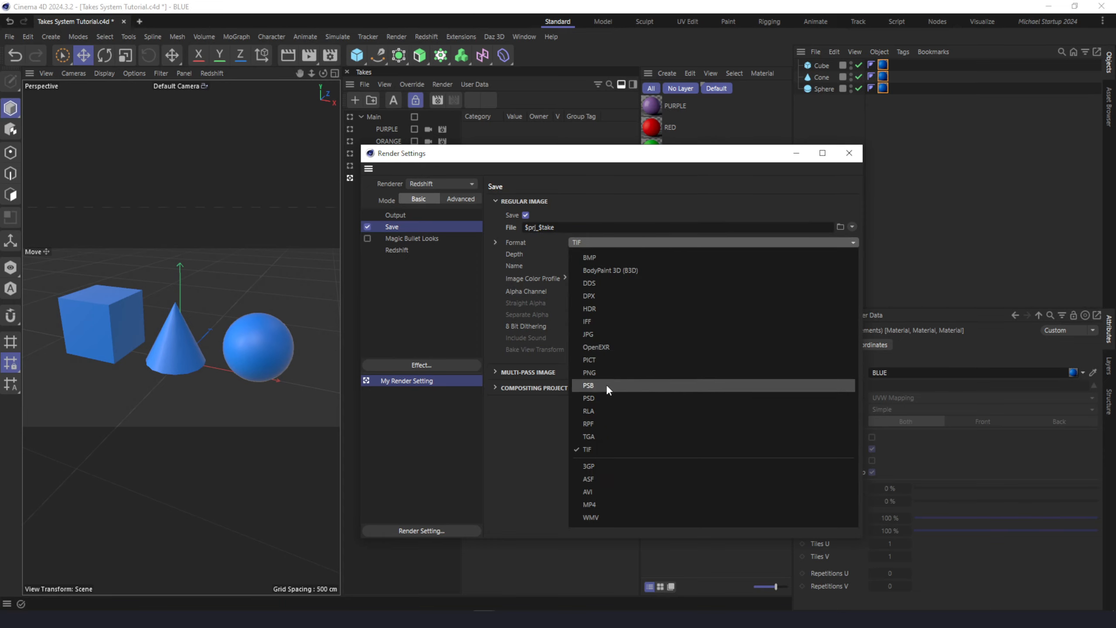
click(608, 333)
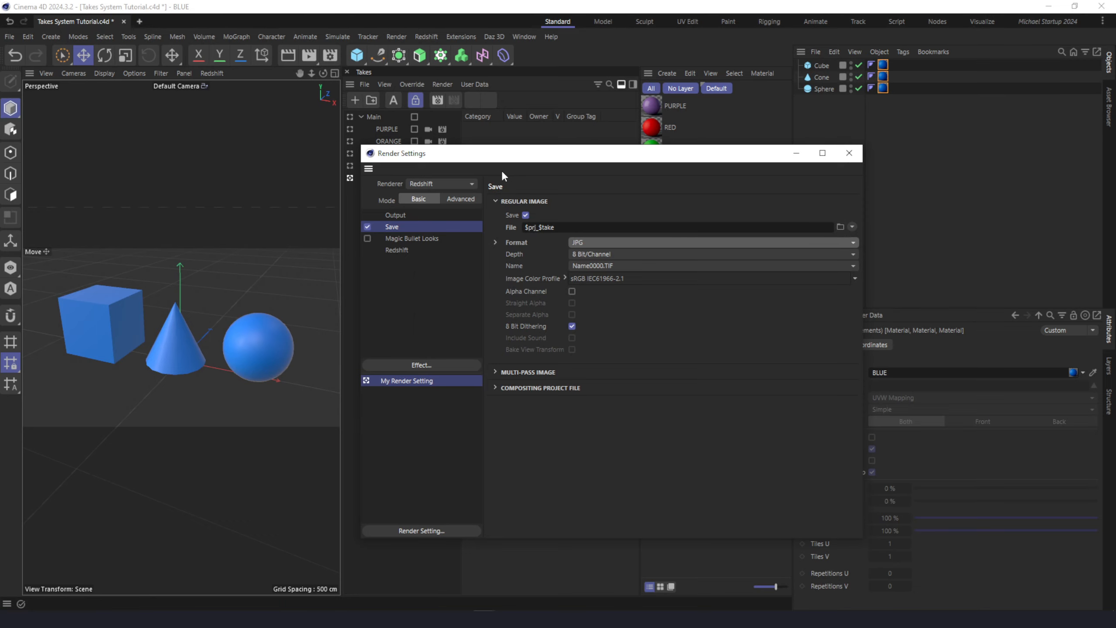
drag(543, 158, 526, 228)
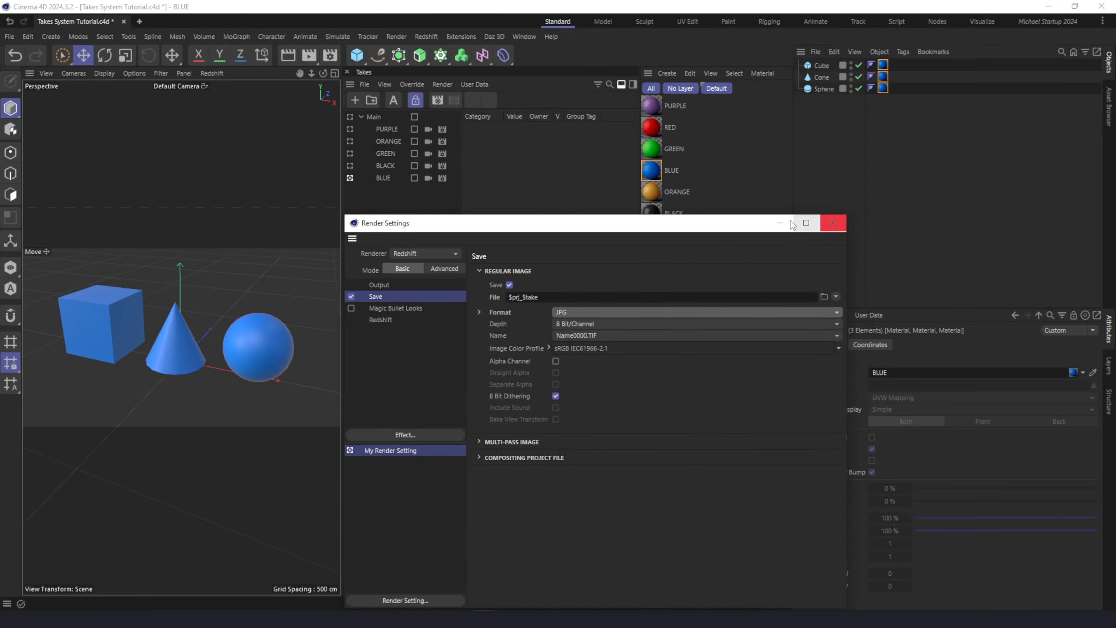
click(833, 223)
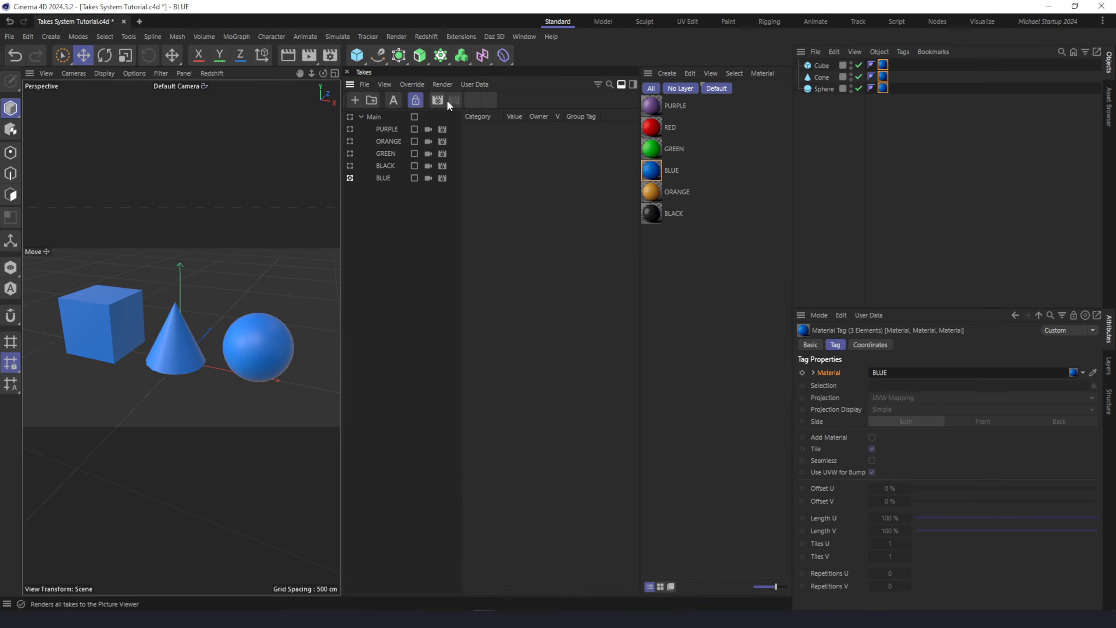
Mark the PURPLE, ORANGE, GREEN, BLACK and BLUE takes and render the marked takes to the Picture Viewer.
click(415, 130)
click(454, 105)
double_click(459, 90)
drag(459, 90, 364, 86)
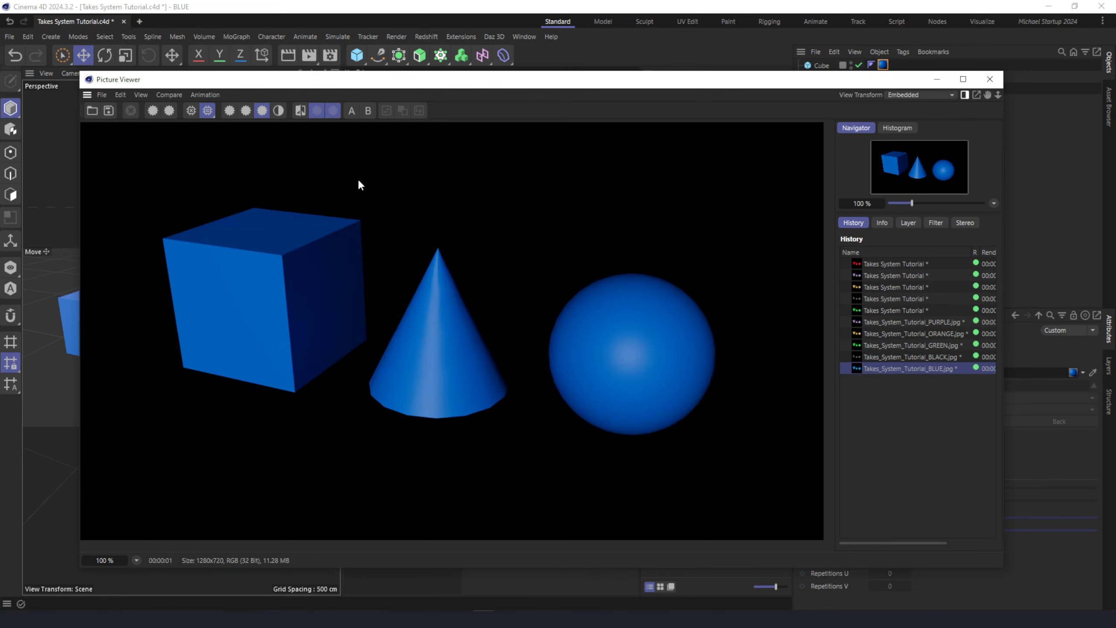
View the rendered PURPLE, ORANGE, GREEN, BLACK and BLUE take images one after another to compare their colors and file names.
click(945, 357)
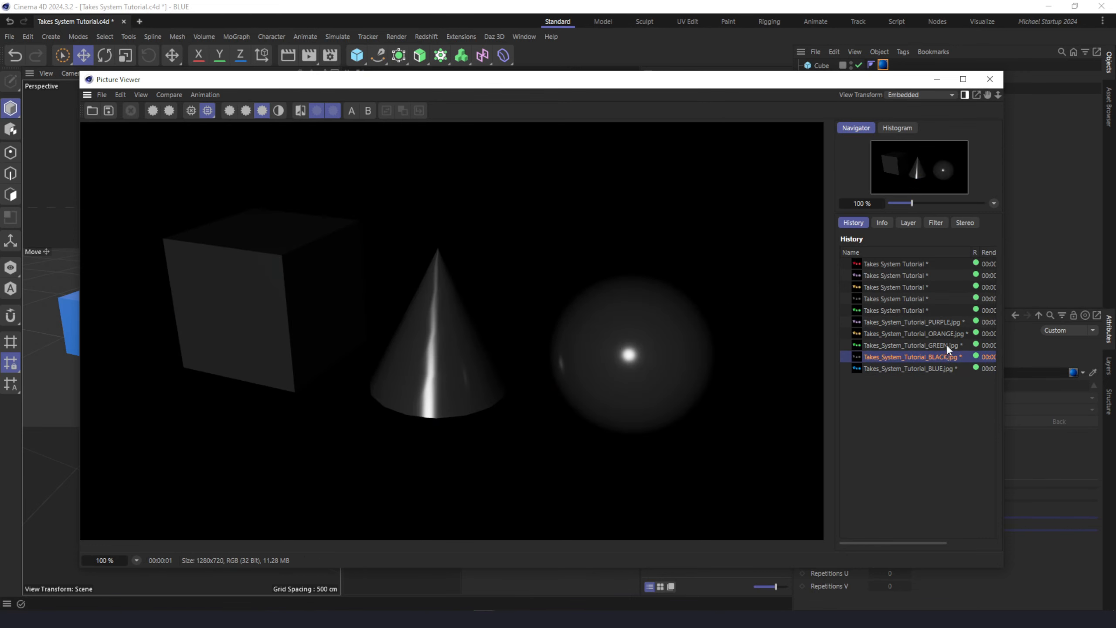
click(946, 345)
click(935, 332)
click(937, 322)
click(935, 334)
click(936, 345)
click(935, 357)
click(933, 368)
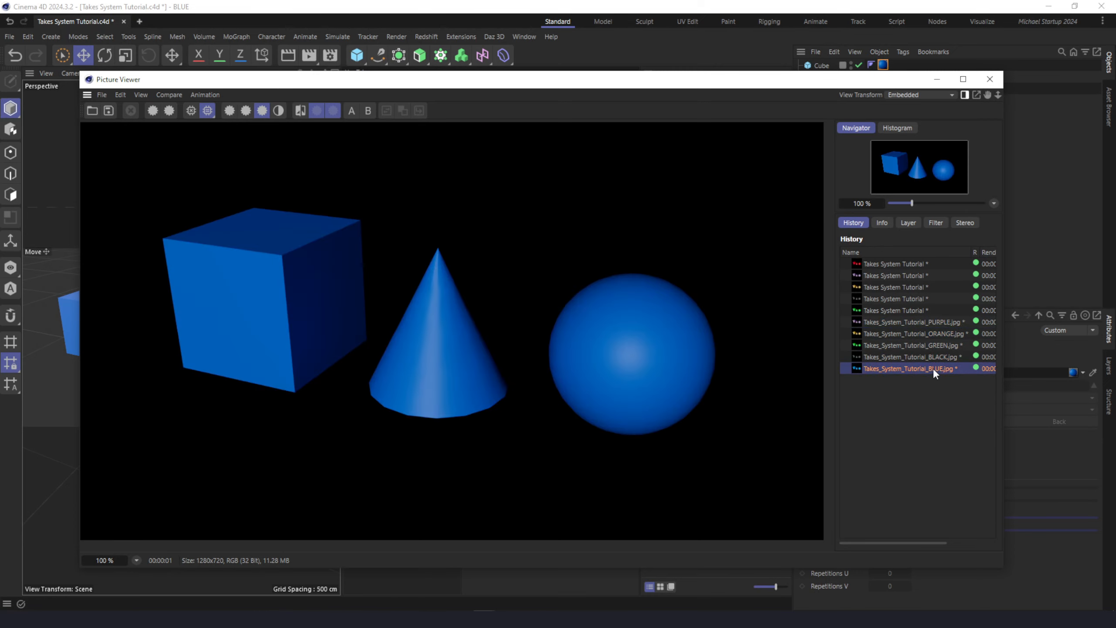